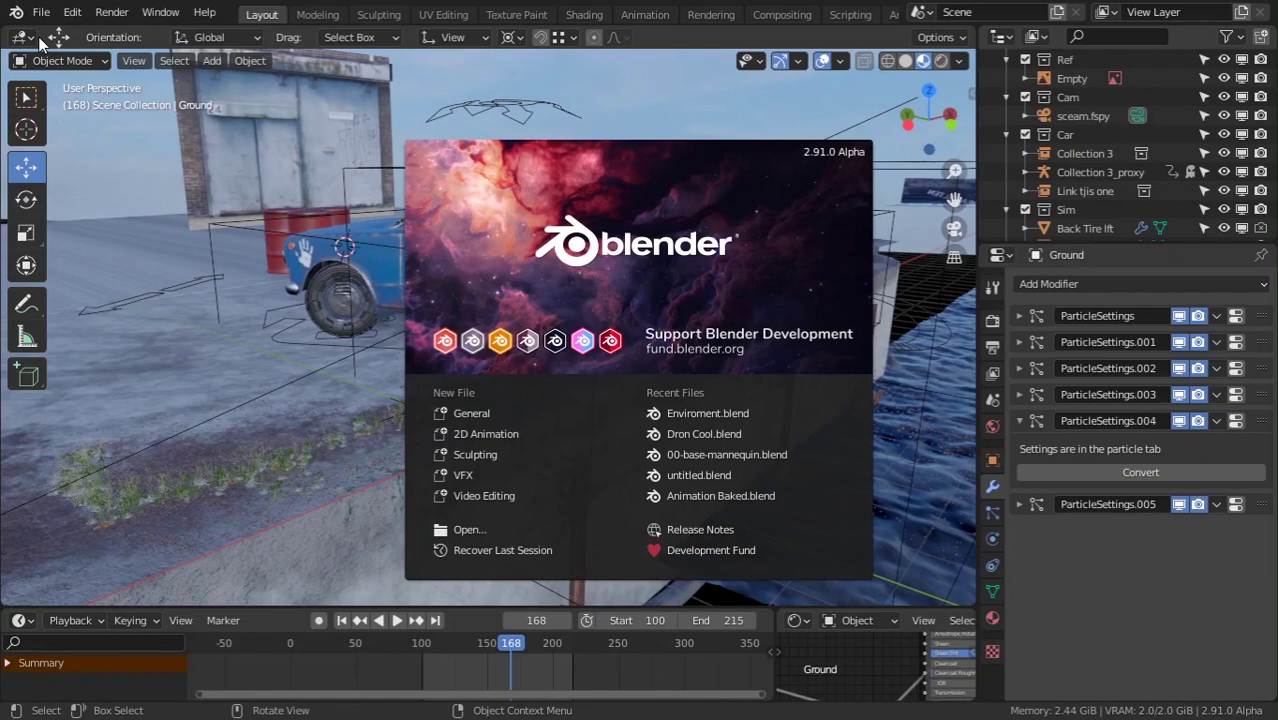
Dismiss the splash screen to reveal the car scene
left_click(155, 258)
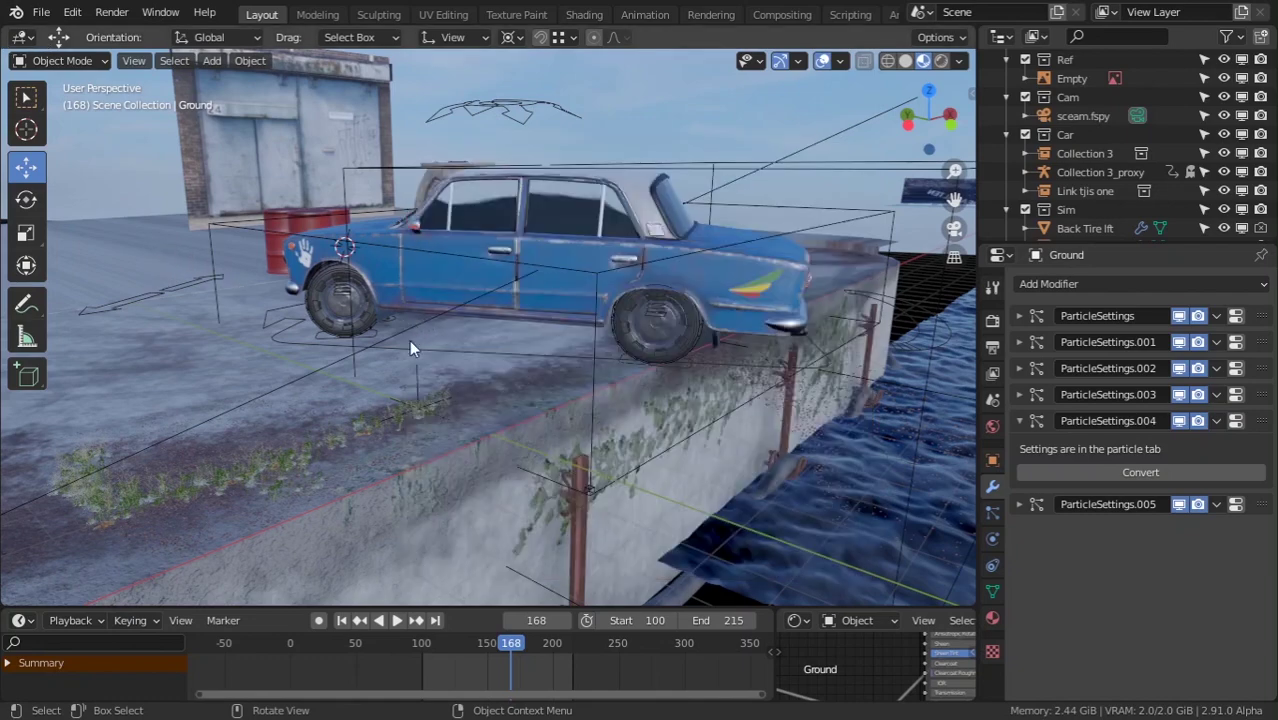
Orbit and zoom around the car from side, high and front-quarter angles
scroll(409, 339, "down", 5)
middle_click_drag(440, 278, 468, 262)
scroll(476, 290, "up", 4)
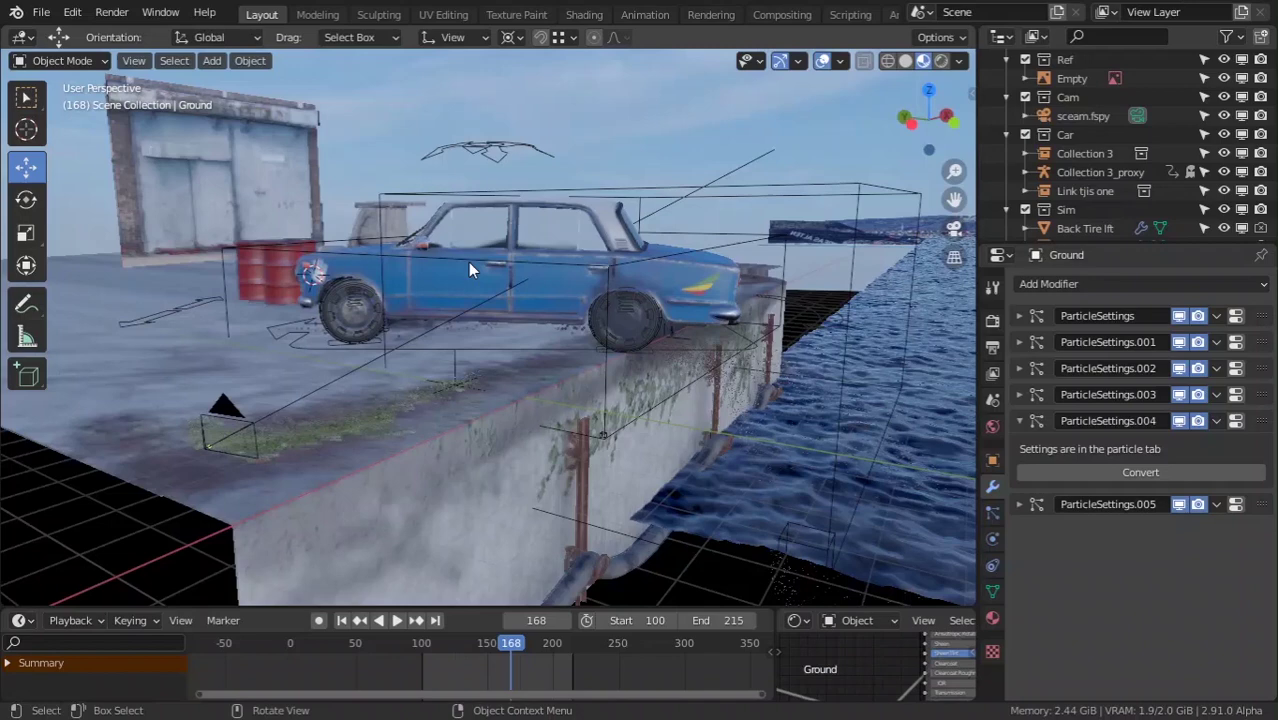
middle_click_drag(624, 359, 714, 221)
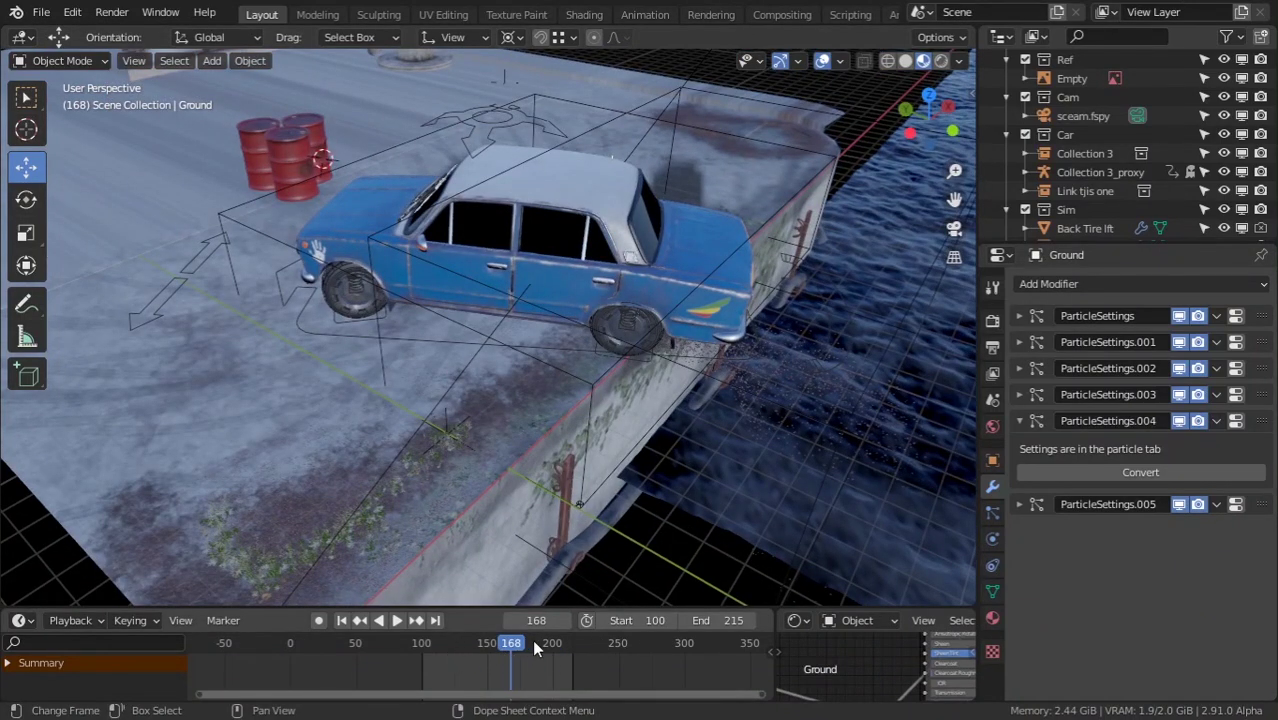
middle_click_drag(520, 560, 390, 600)
middle_click_drag(551, 402, 536, 360)
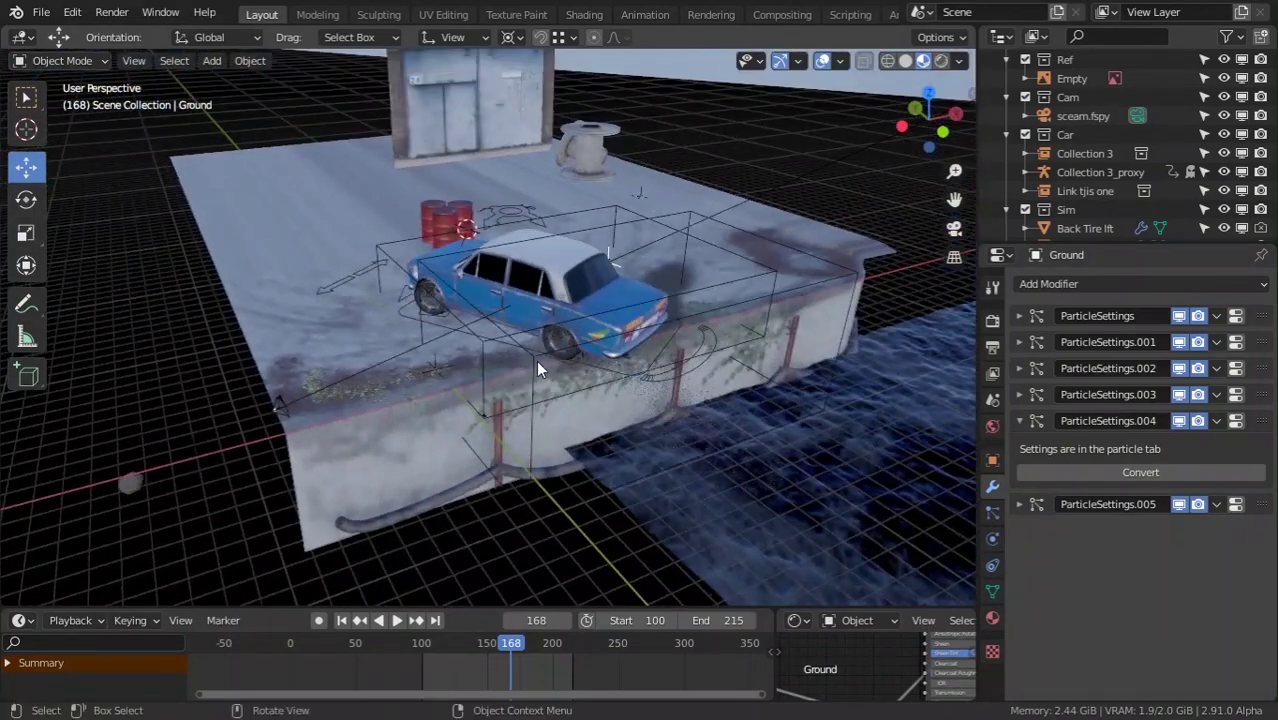
View through the scene camera, fit it, then zoom and orbit out above the car
key("KP_0")
key("Home")
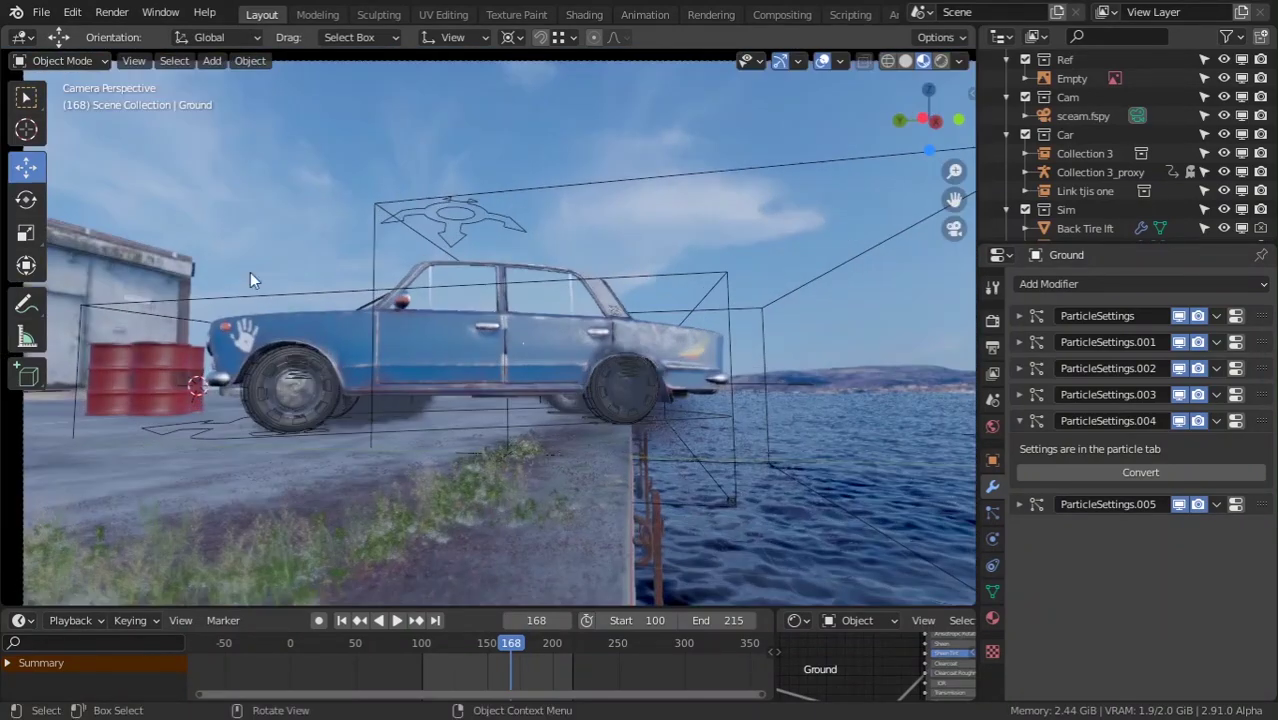
scroll(342, 305, "down", 3)
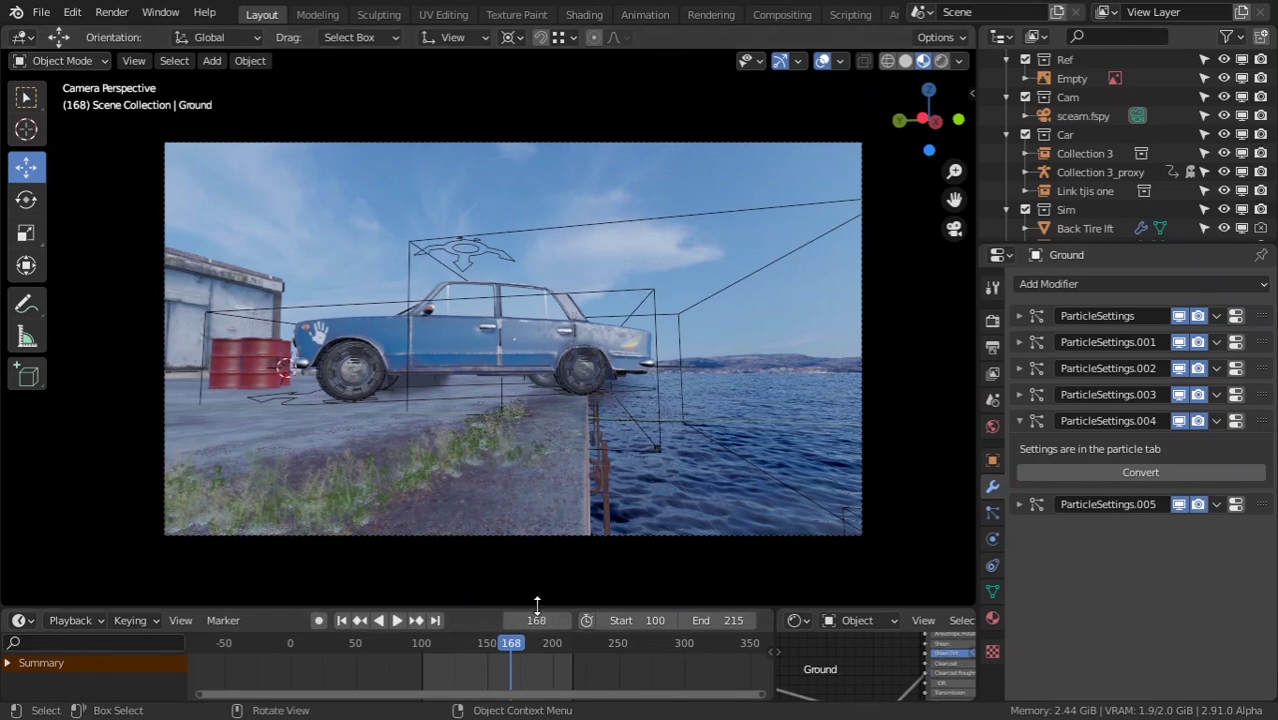
middle_click_drag(656, 285, 349, 228)
middle_click_drag(494, 159, 300, 280)
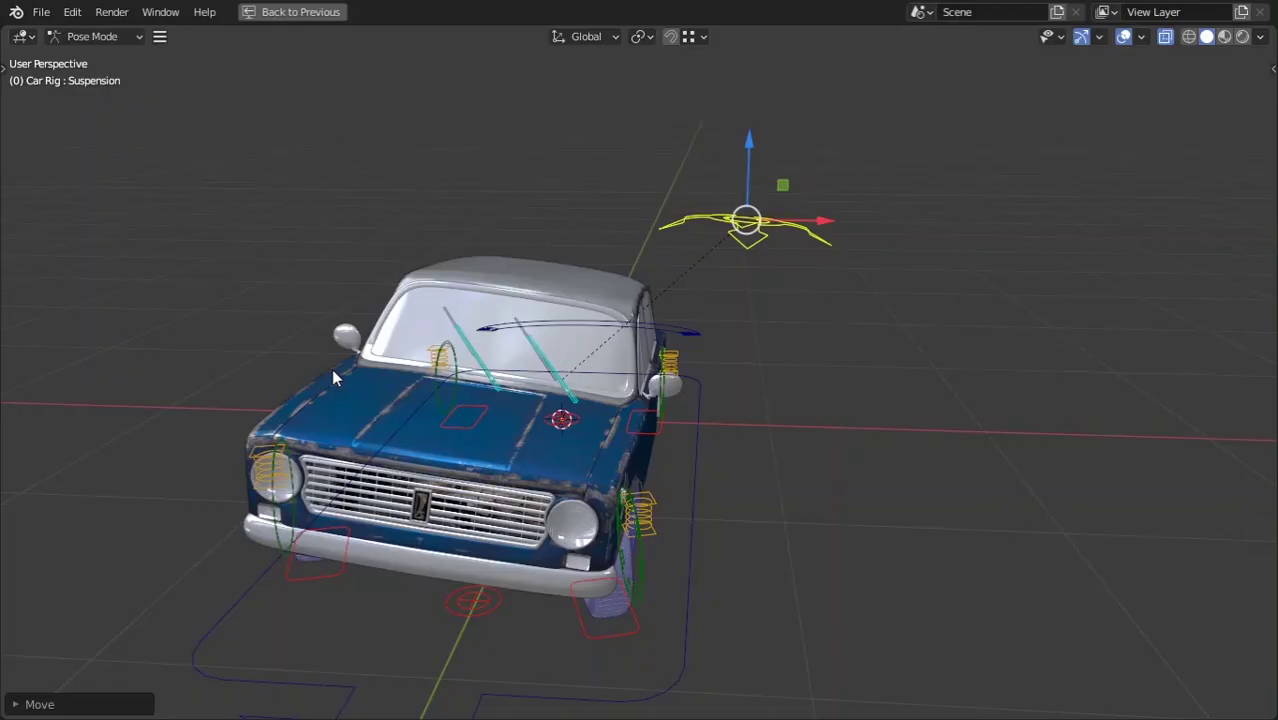
Slide the selected suspension bone along the X axis
scroll(767, 331, "down", 5)
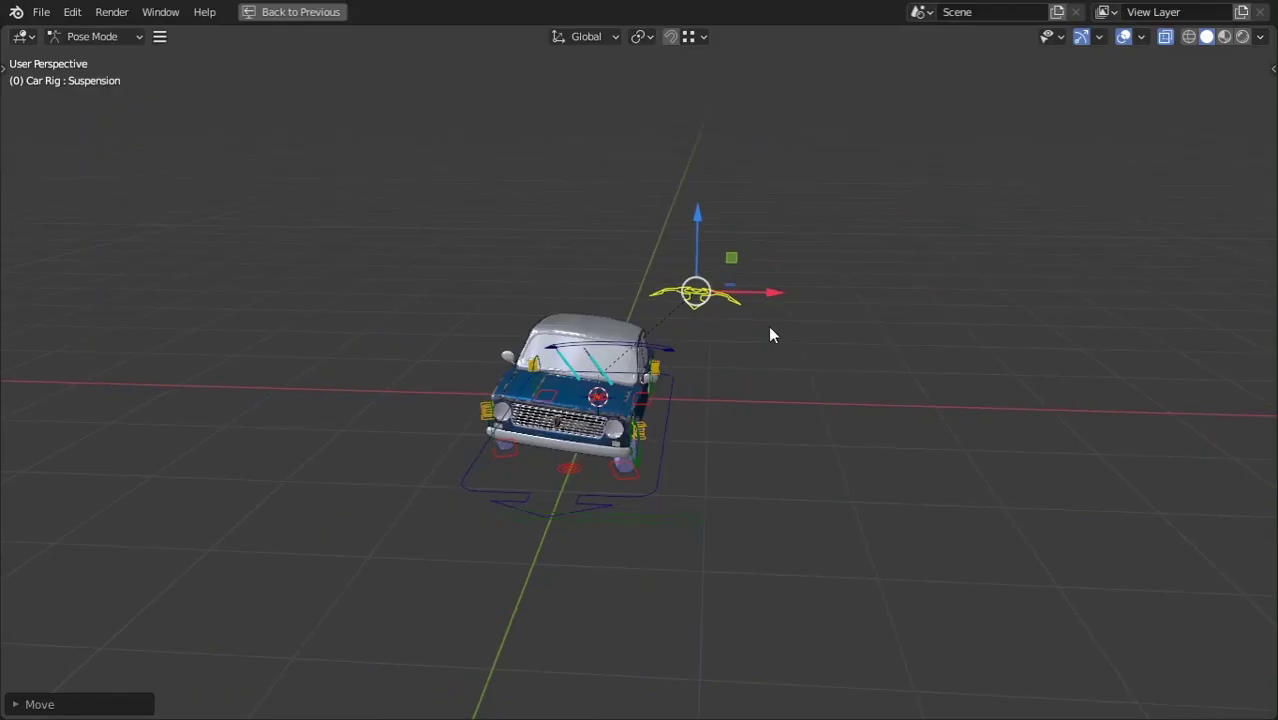
middle_click_drag(767, 331, 720, 330)
key("g")
key("x")
left_click(823, 352)
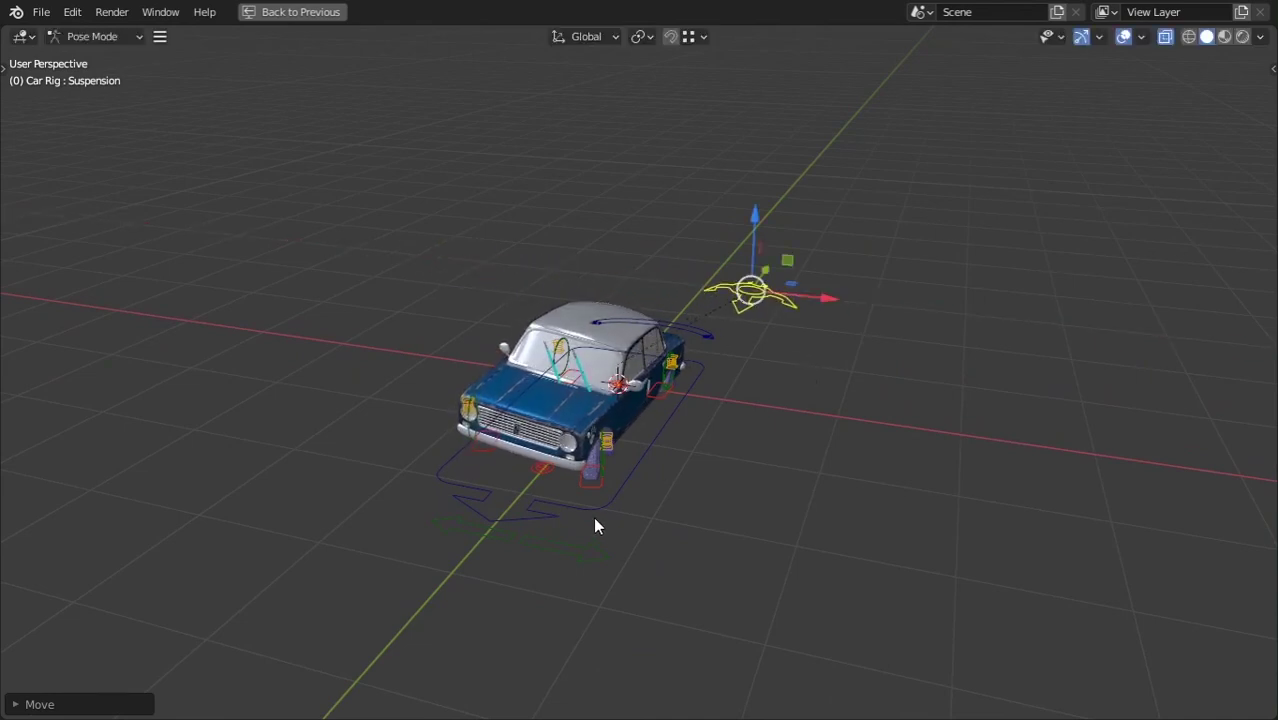
Slide the Steering bone along X twice, shifting it about 0.35 m sideways
left_click(597, 518)
middle_click_drag(633, 513, 519, 524)
left_click(474, 528)
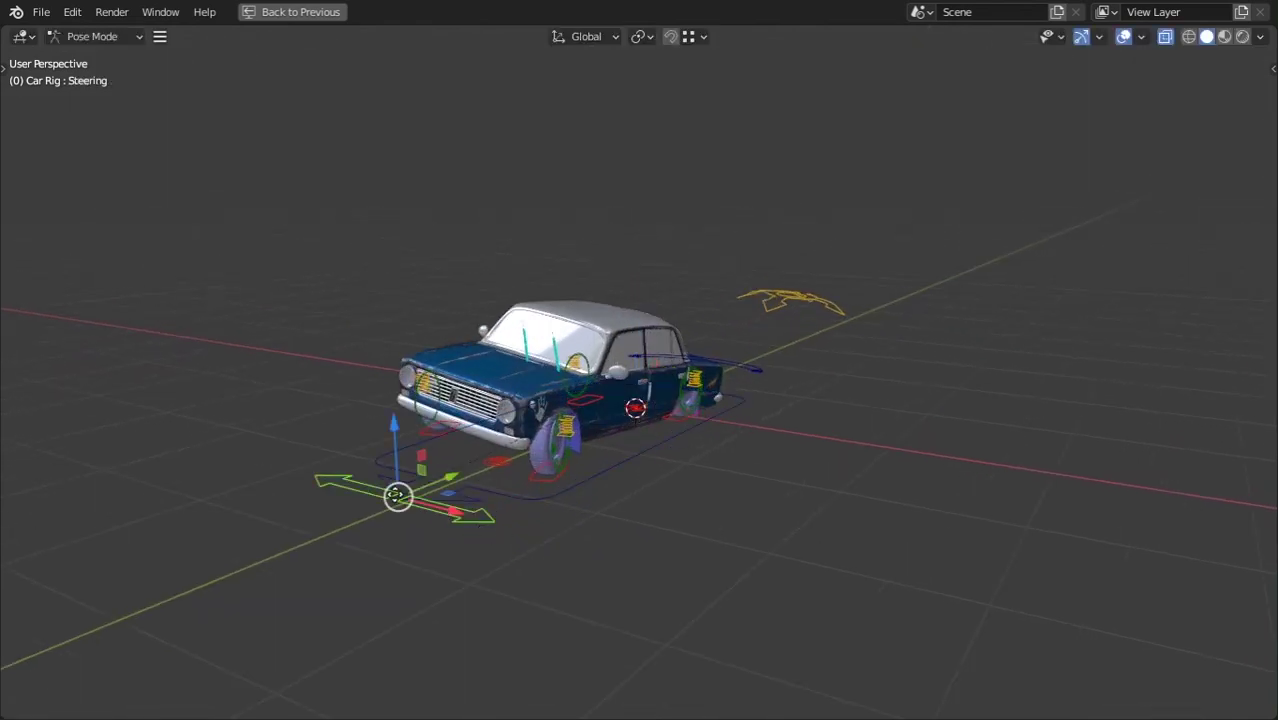
key("g")
key("x")
left_click(489, 503)
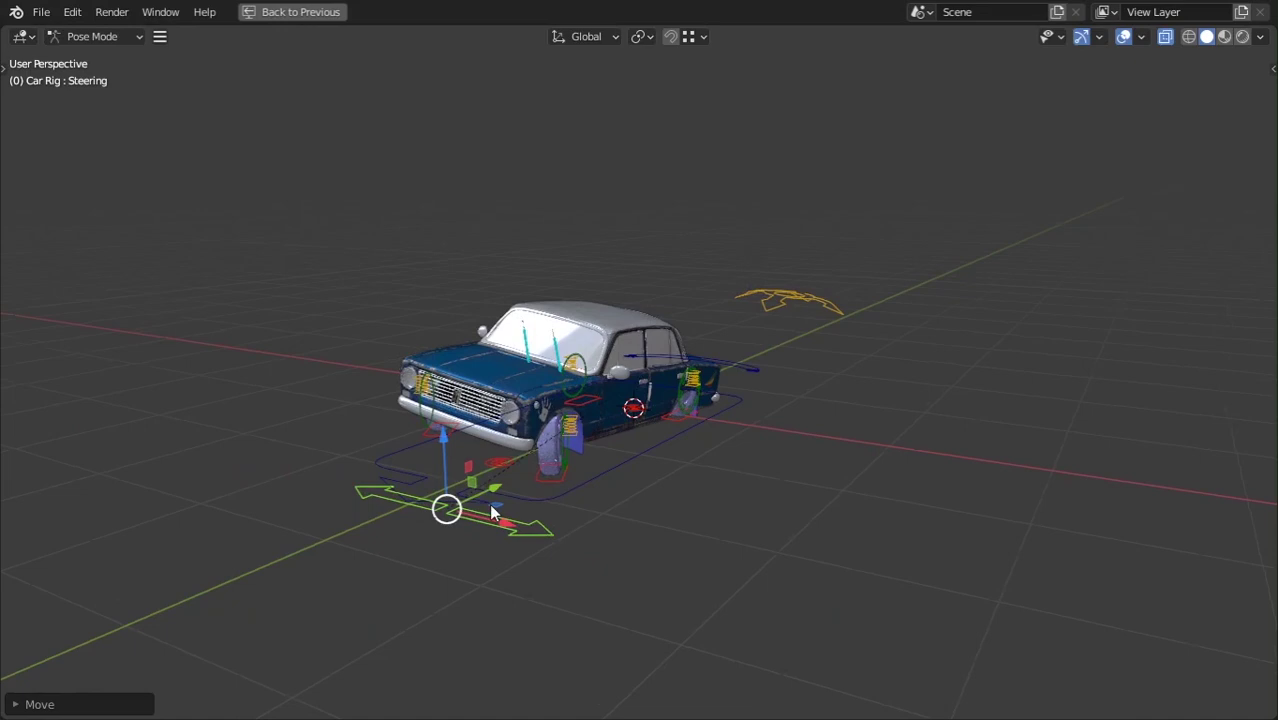
middle_click_drag(489, 503, 695, 475)
key("g")
key("x")
left_click(660, 508)
Select the Wheel.Bk.L bone and inspect the rig from rear and front quarters
left_click(545, 408)
middle_click_drag(545, 408, 611, 448)
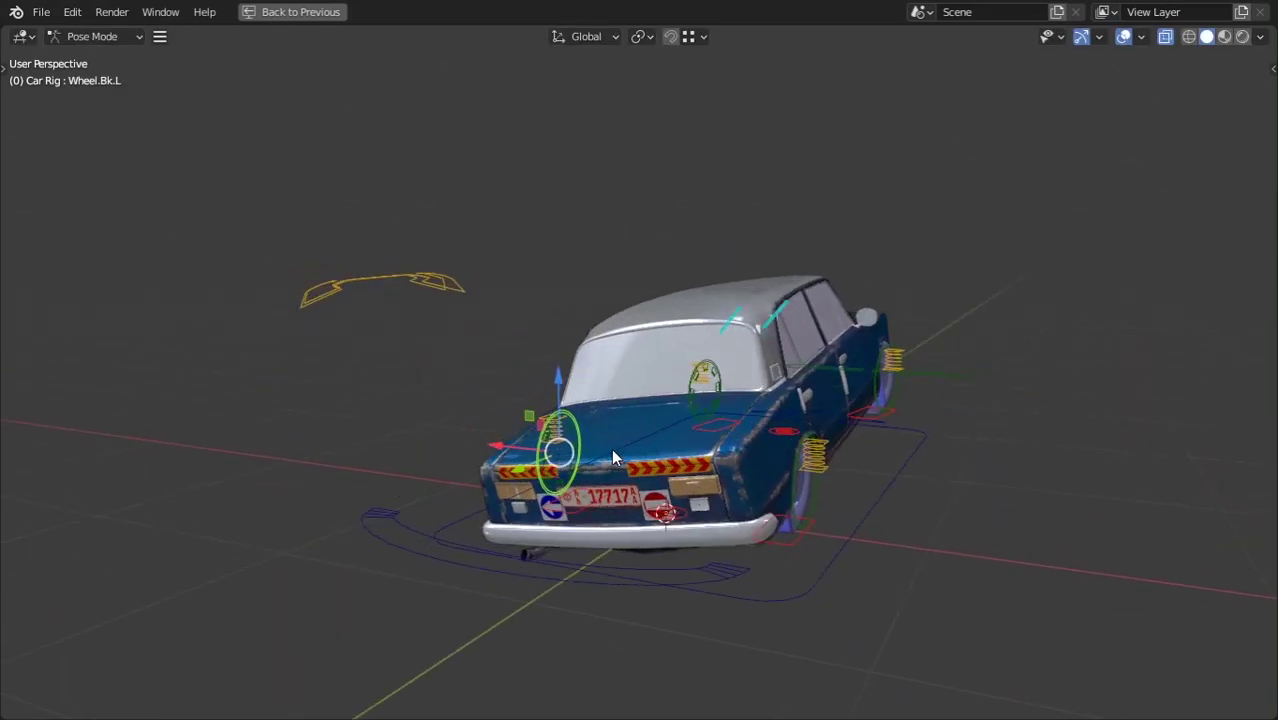
middle_click_drag(560, 380, 760, 540)
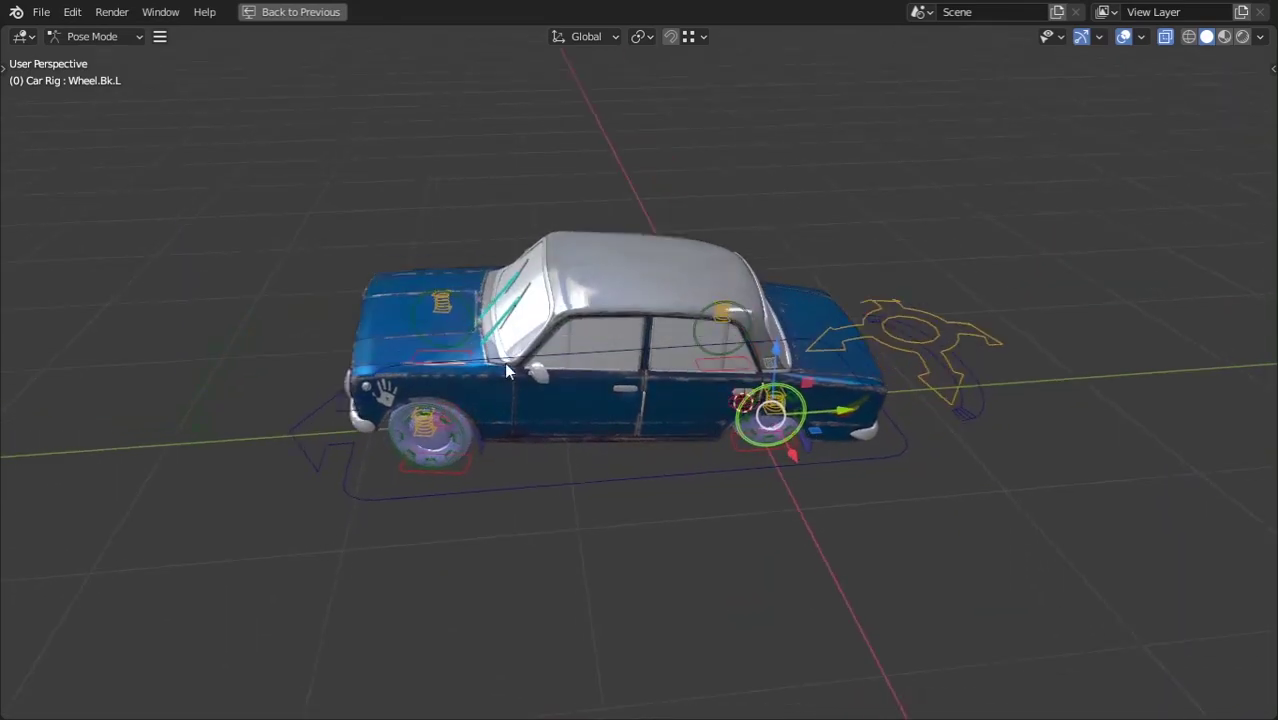
middle_click_drag(437, 364, 416, 563)
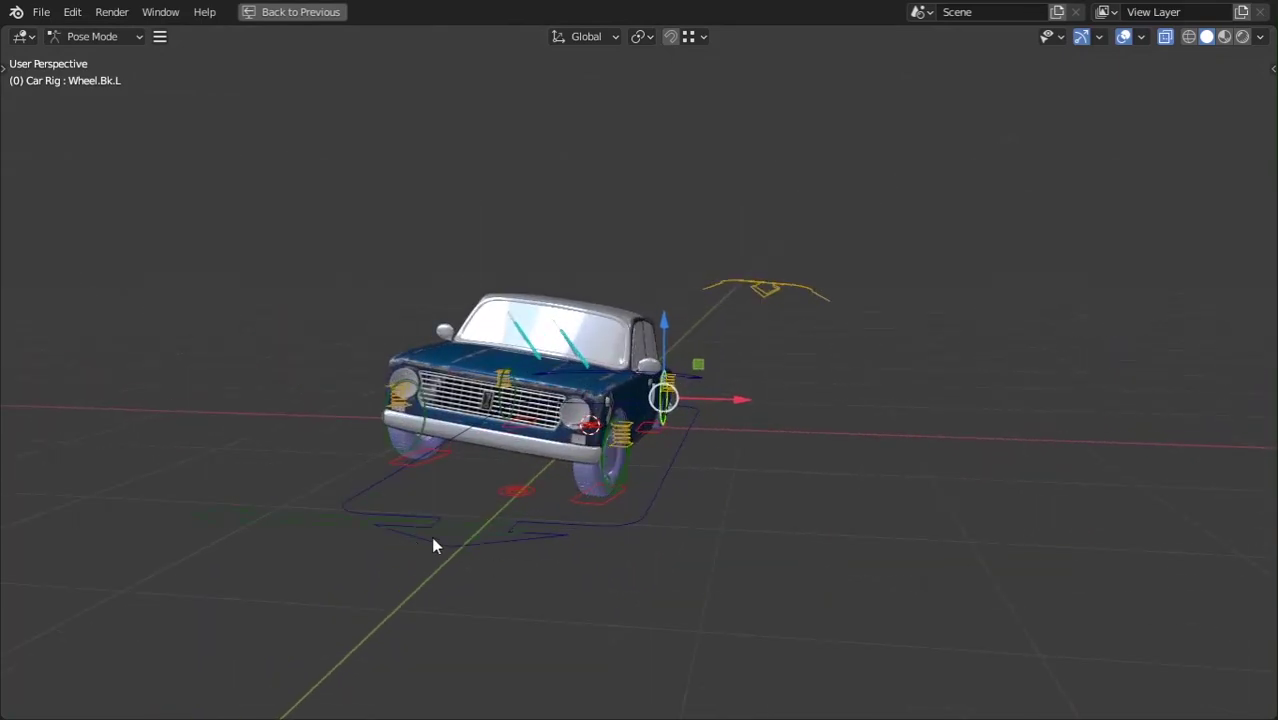
Select the Root and Steering bones, then view the car scene through its camera
left_click(434, 524)
left_click(420, 524)
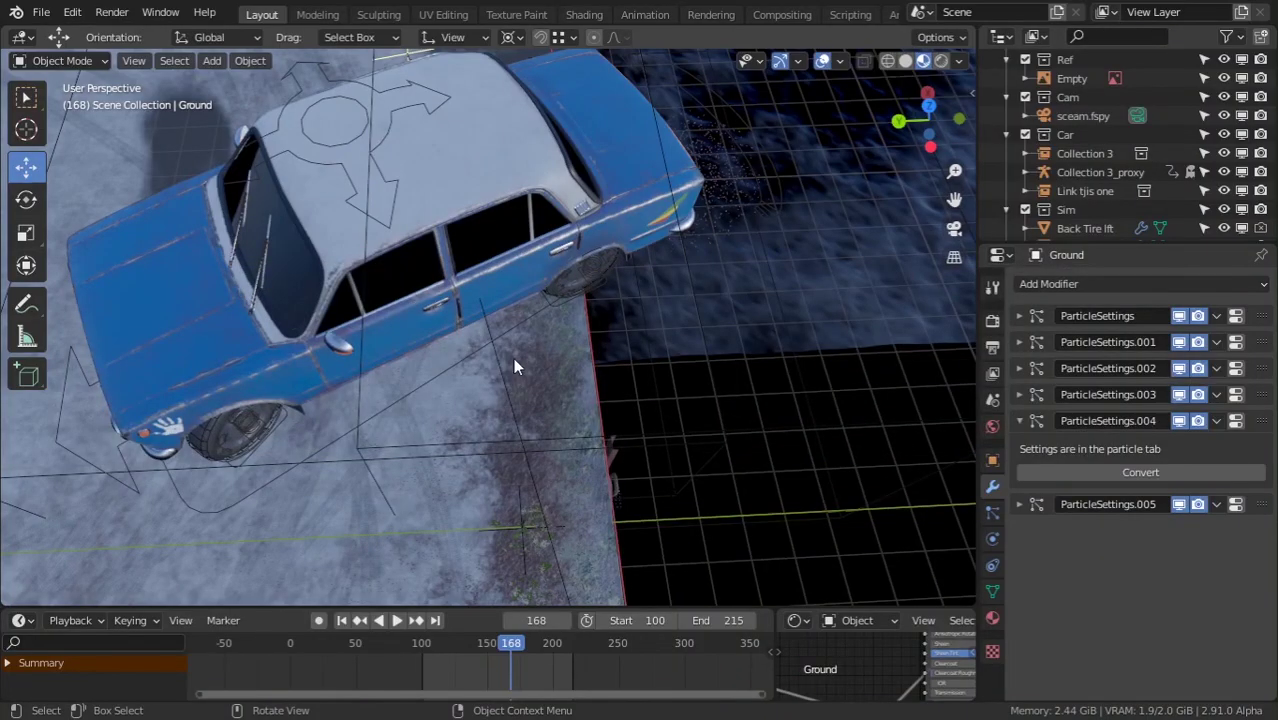
middle_click_drag(469, 311, 648, 345)
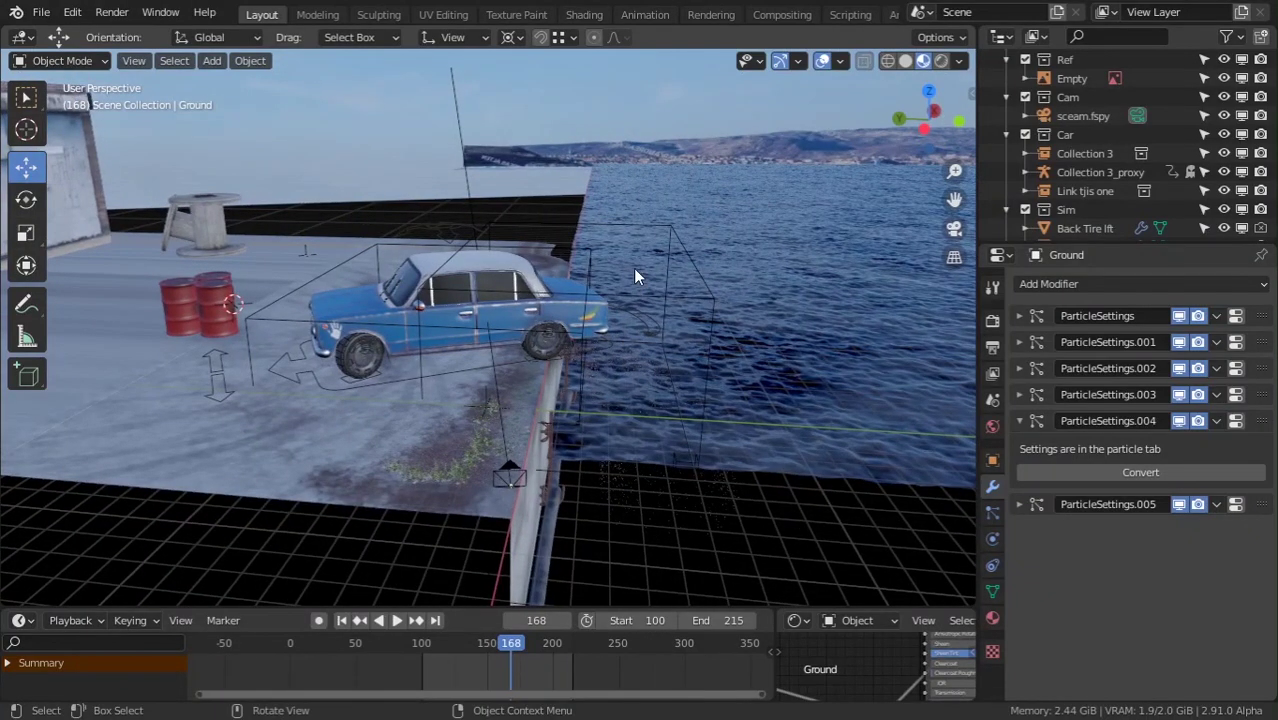
middle_click_drag(614, 259, 568, 312)
key("KP_0")
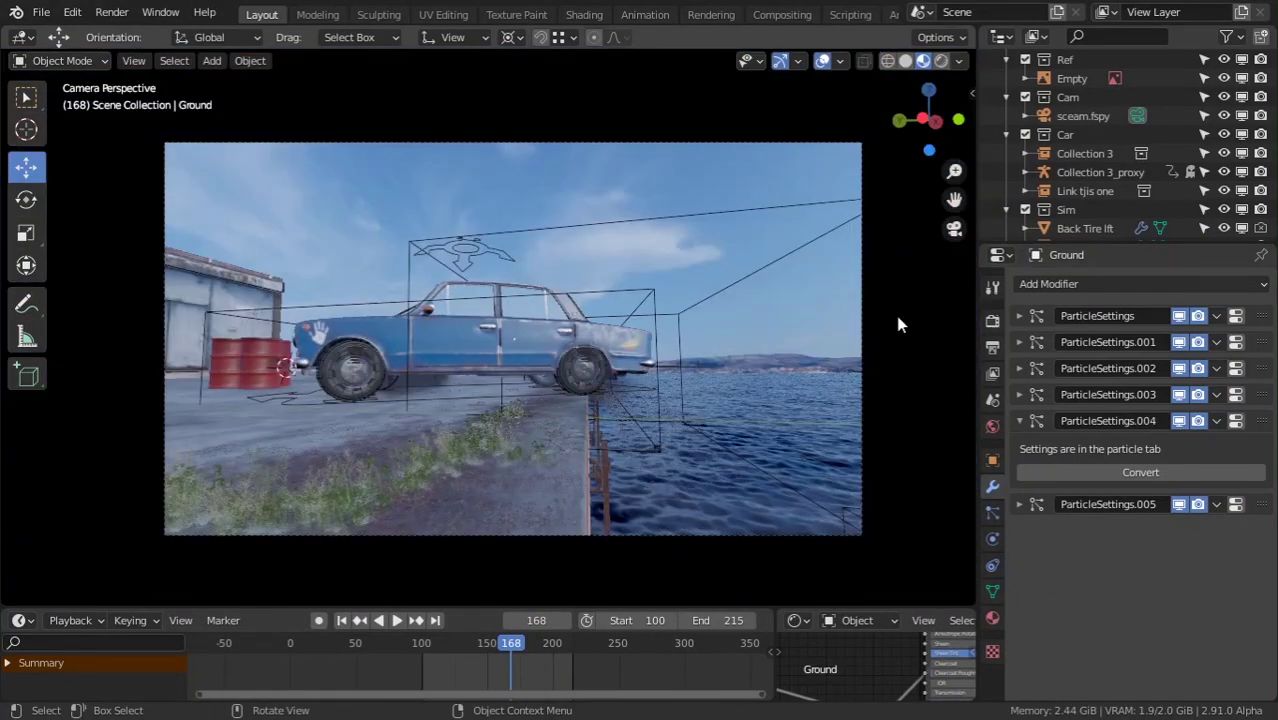
Change the Cycles render samples from 250 to 1 in Render Properties
left_click(991, 322)
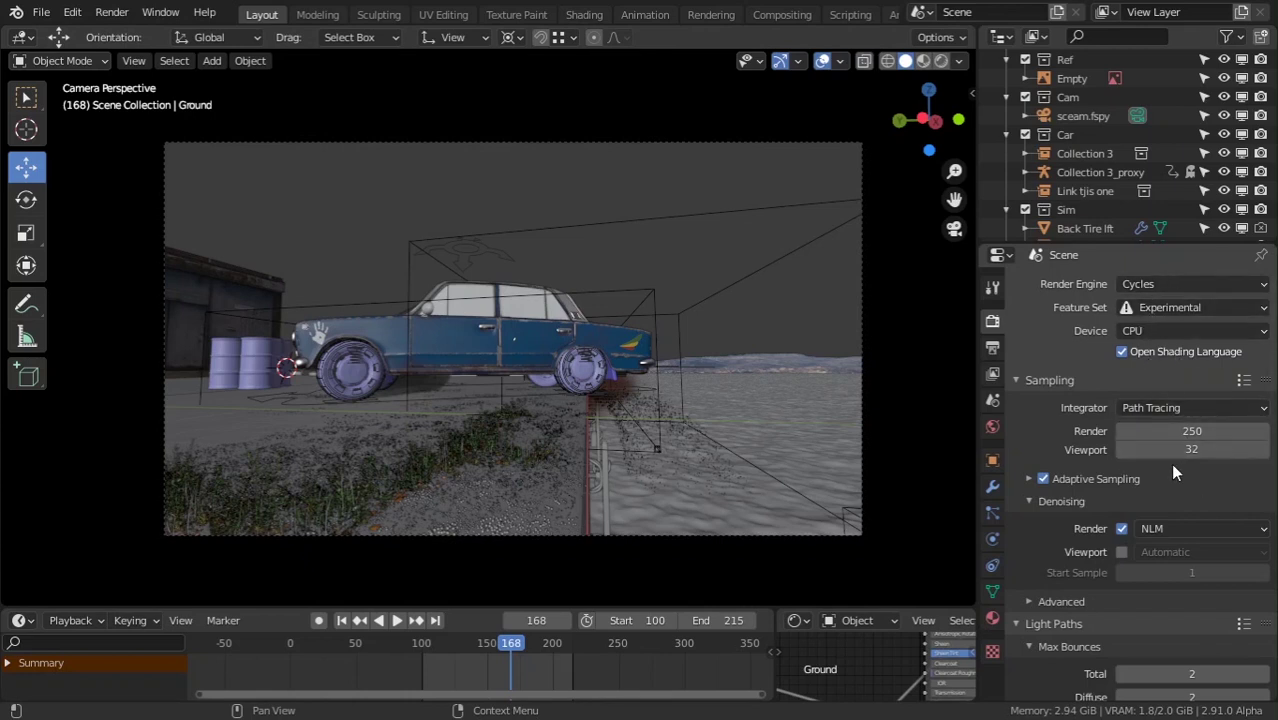
scroll(1161, 494, "down", 2)
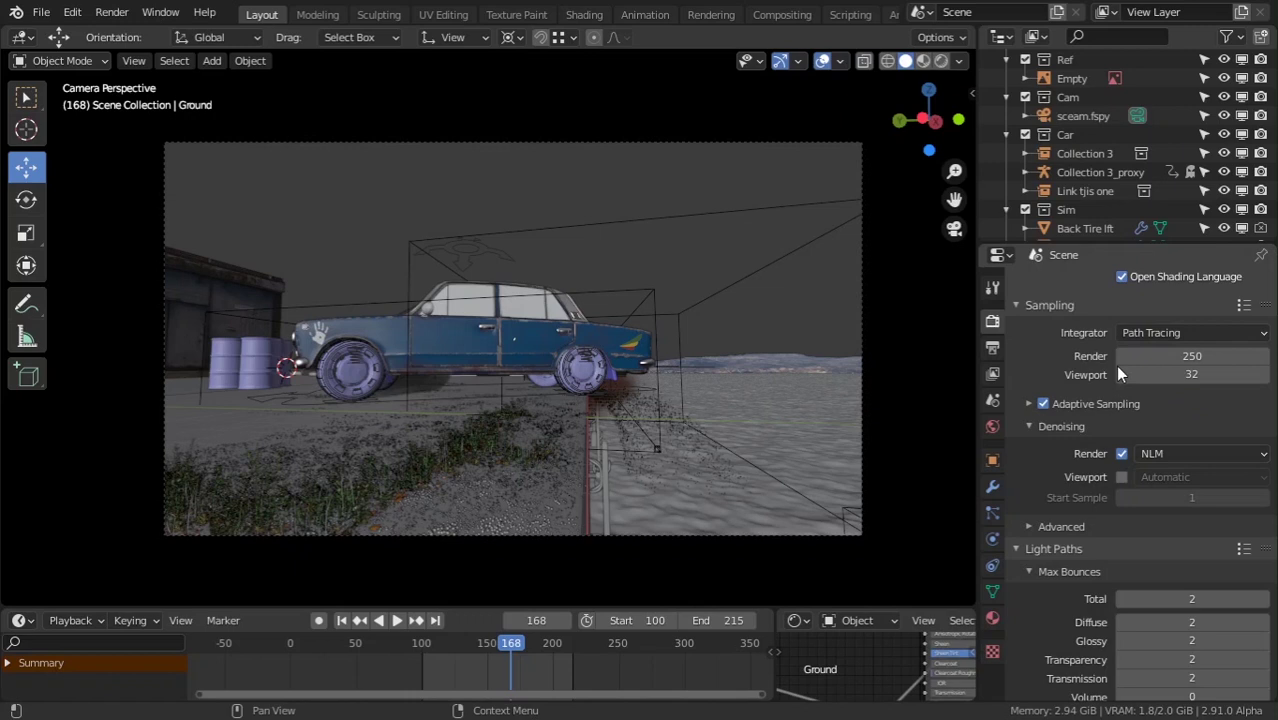
left_click(1167, 358)
type("1")
key("Return")
Review the render denoiser options, keep NLM, and open the Render menu
left_click(1175, 447)
left_click(1175, 447)
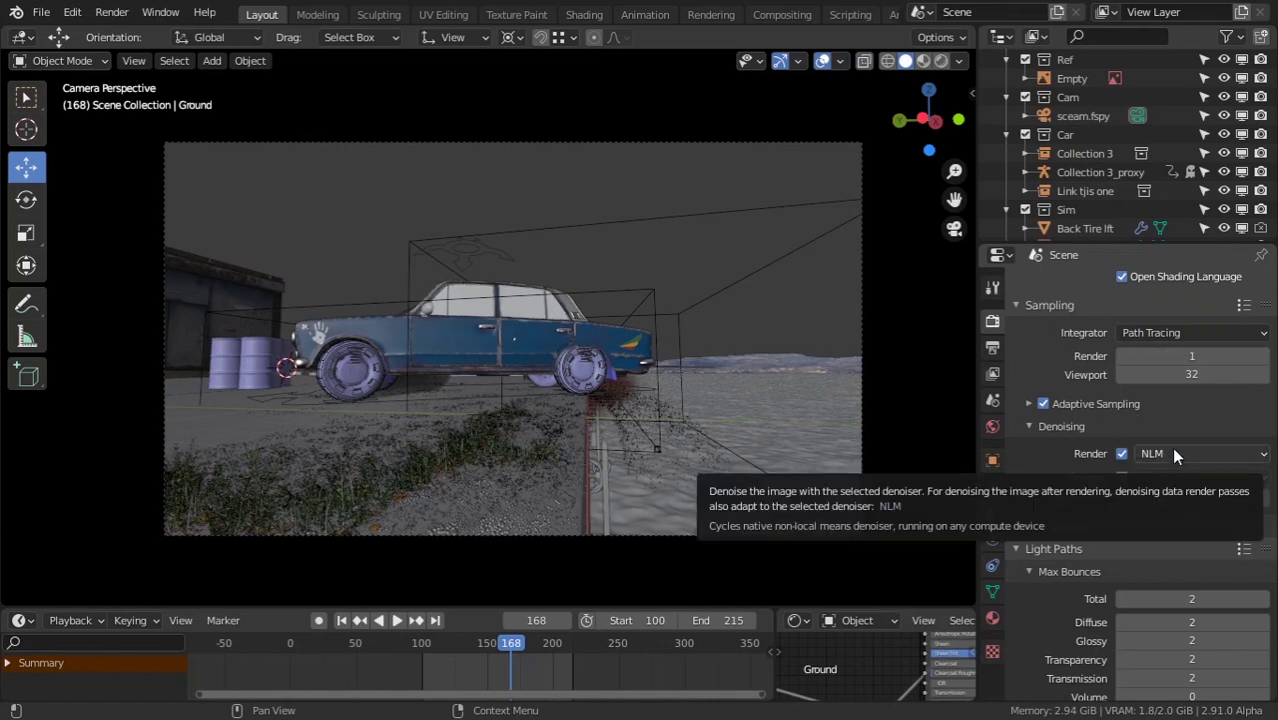
left_click(1171, 452)
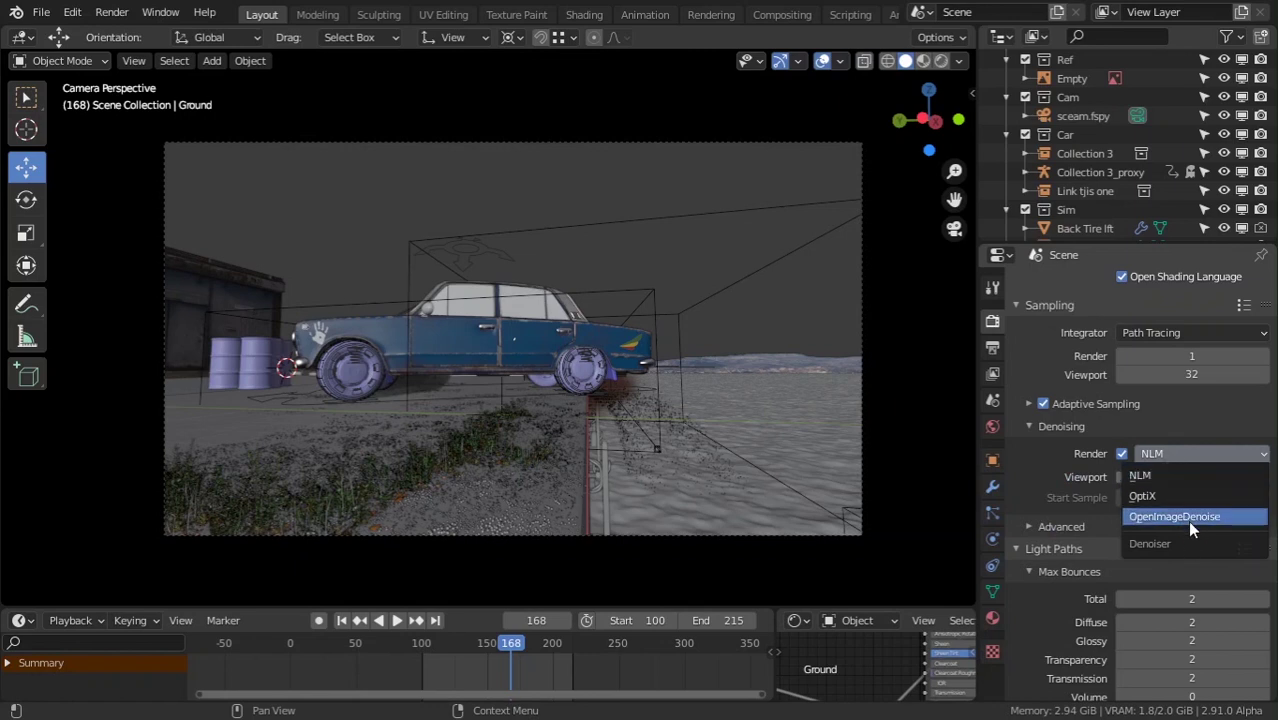
left_click(1146, 476)
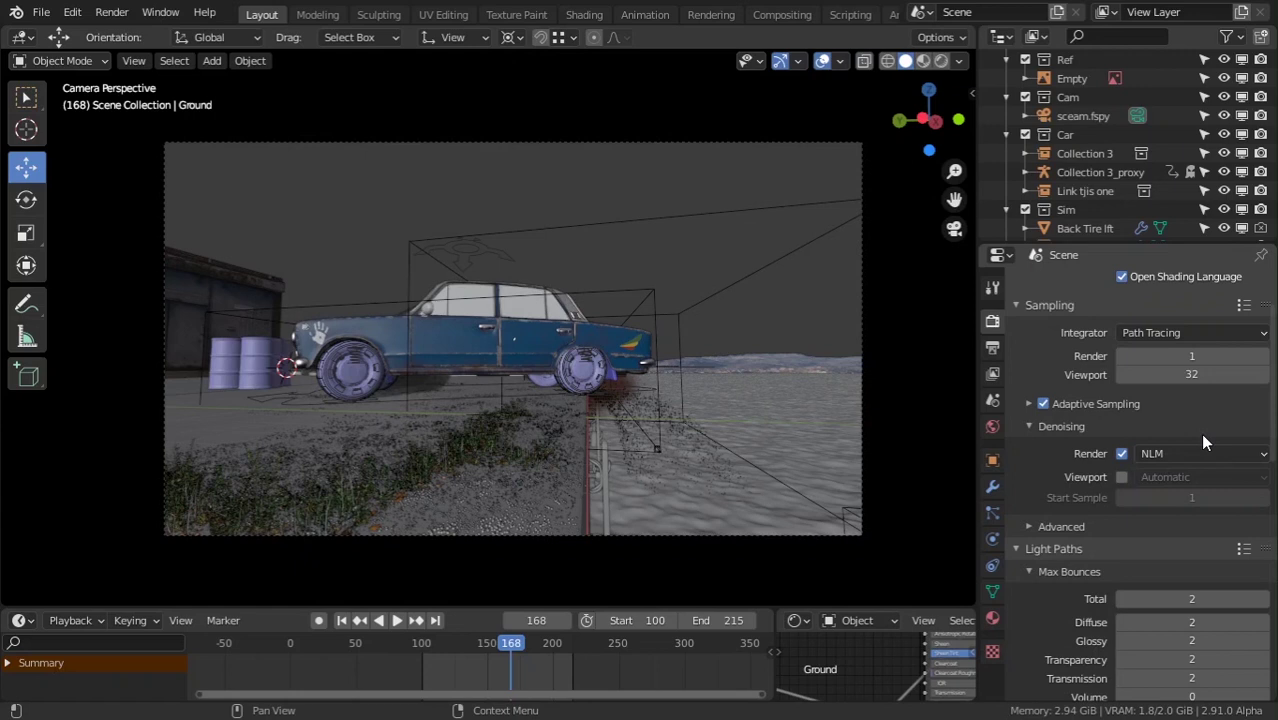
left_click(1169, 455)
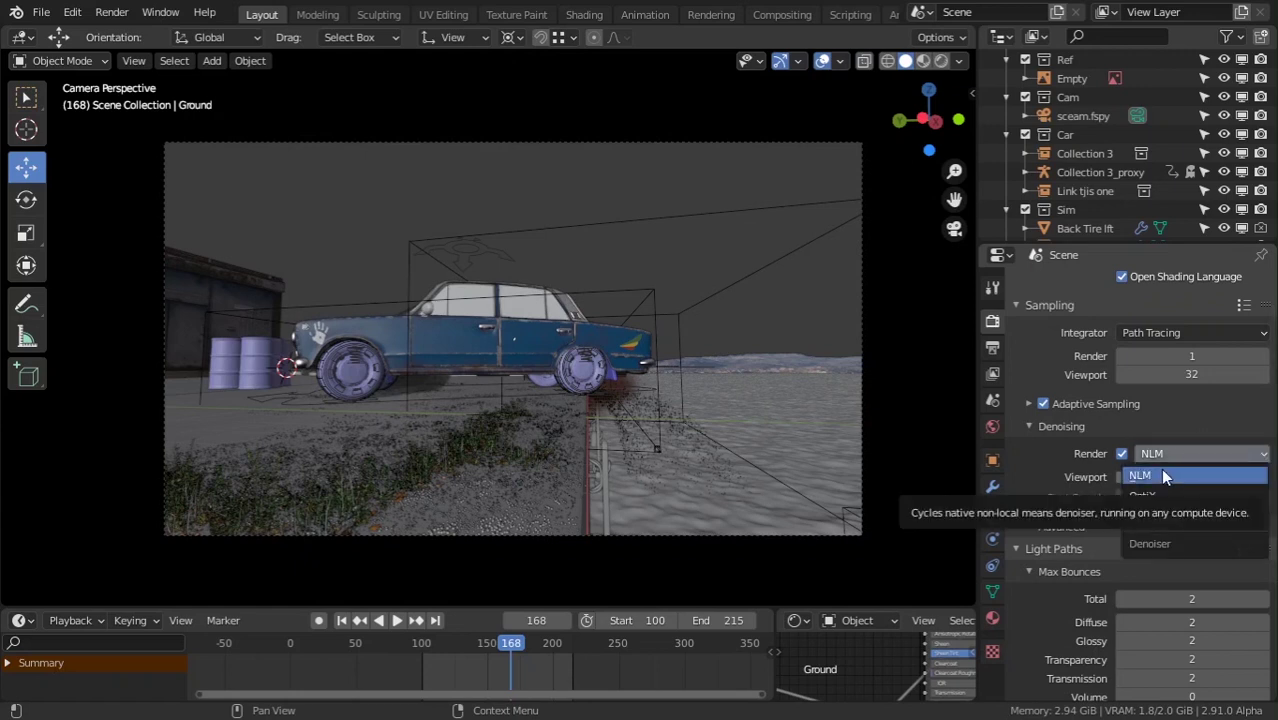
left_click(1153, 470)
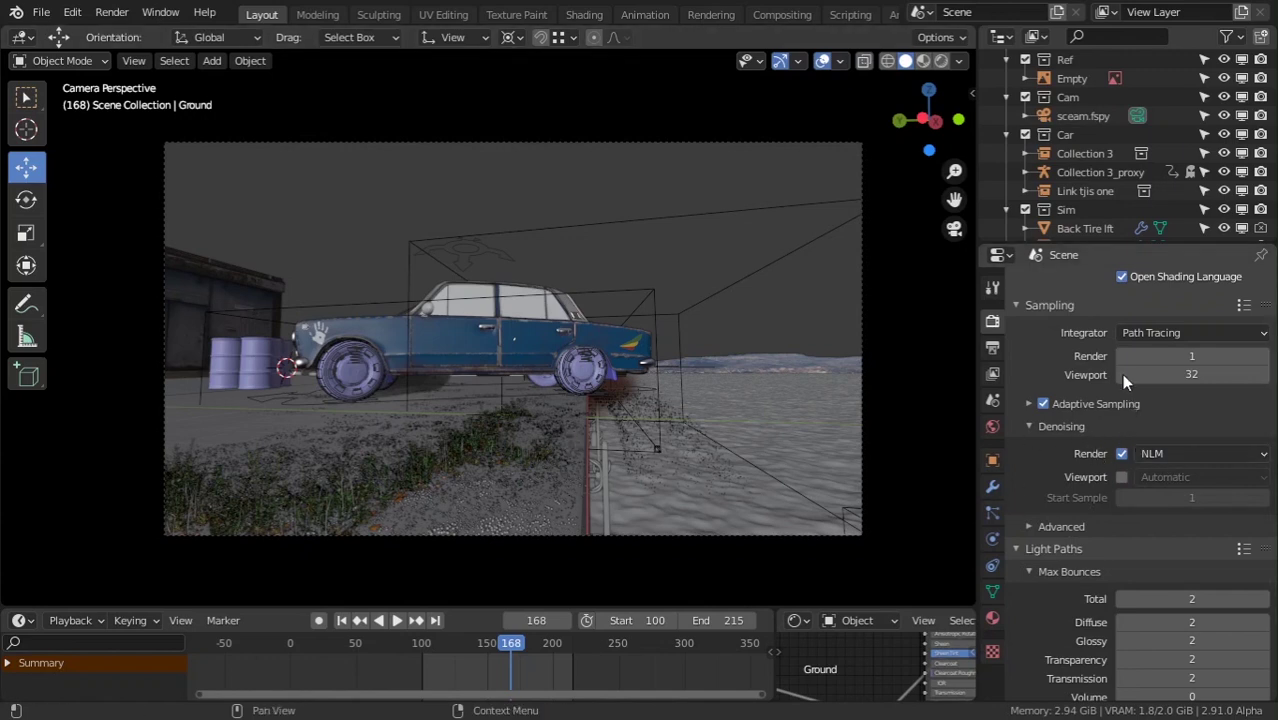
left_click(112, 12)
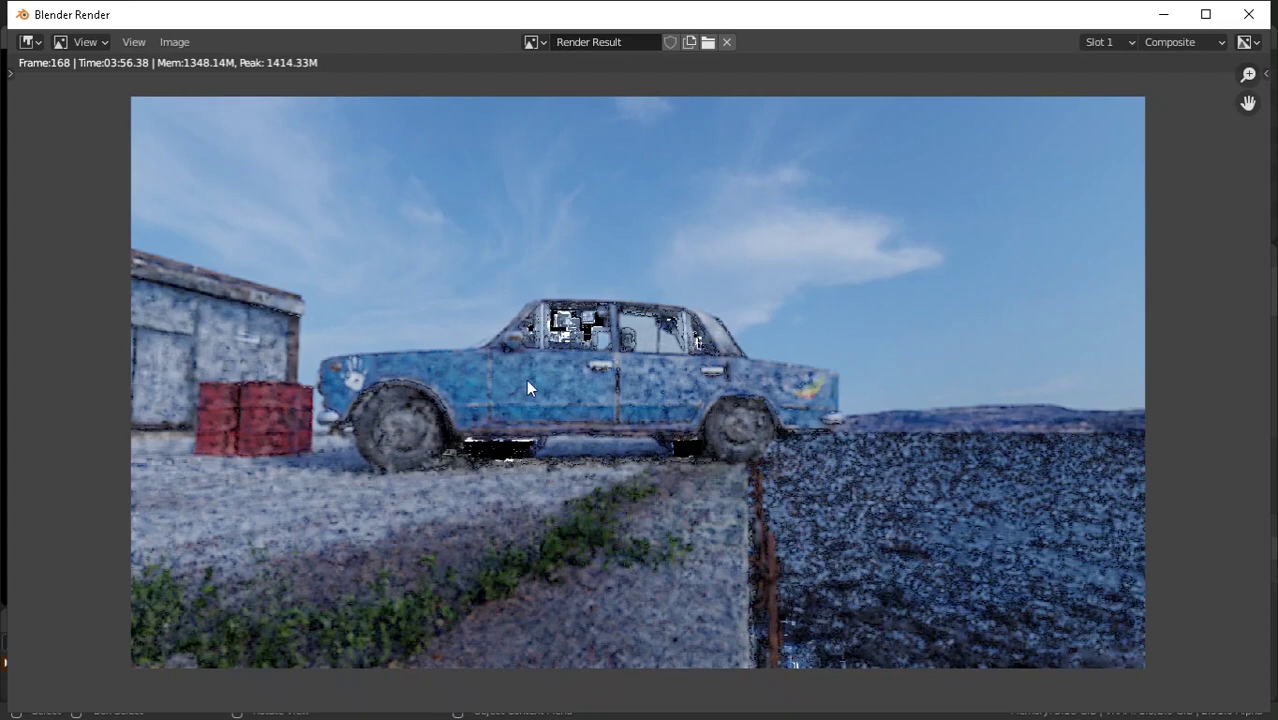
Zoom and pan across the noisy single-sample render of frame 168
scroll(529, 381, "up", 1)
scroll(530, 388, "down", 3)
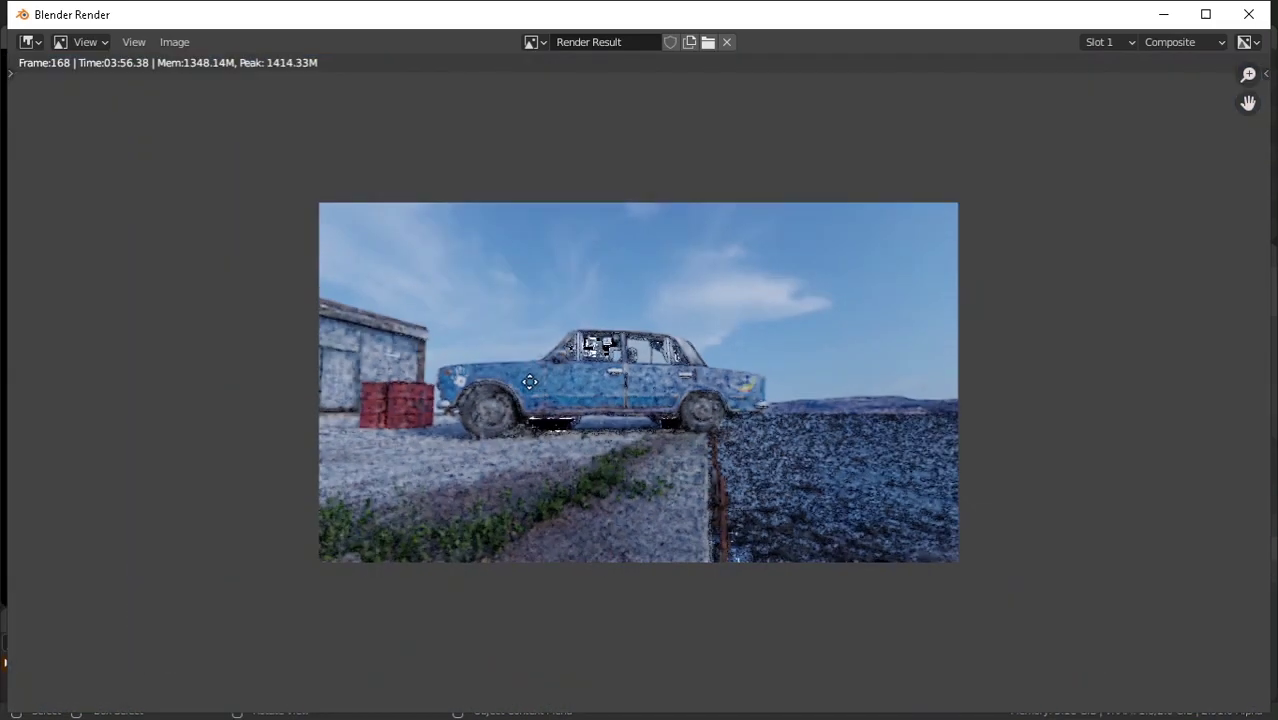
scroll(585, 430, "up", 2)
mouse_move(585, 430)
middle_mouse_down()
mouse_move(583, 412)
mouse_move(568, 459)
mouse_move(597, 449)
middle_mouse_up()
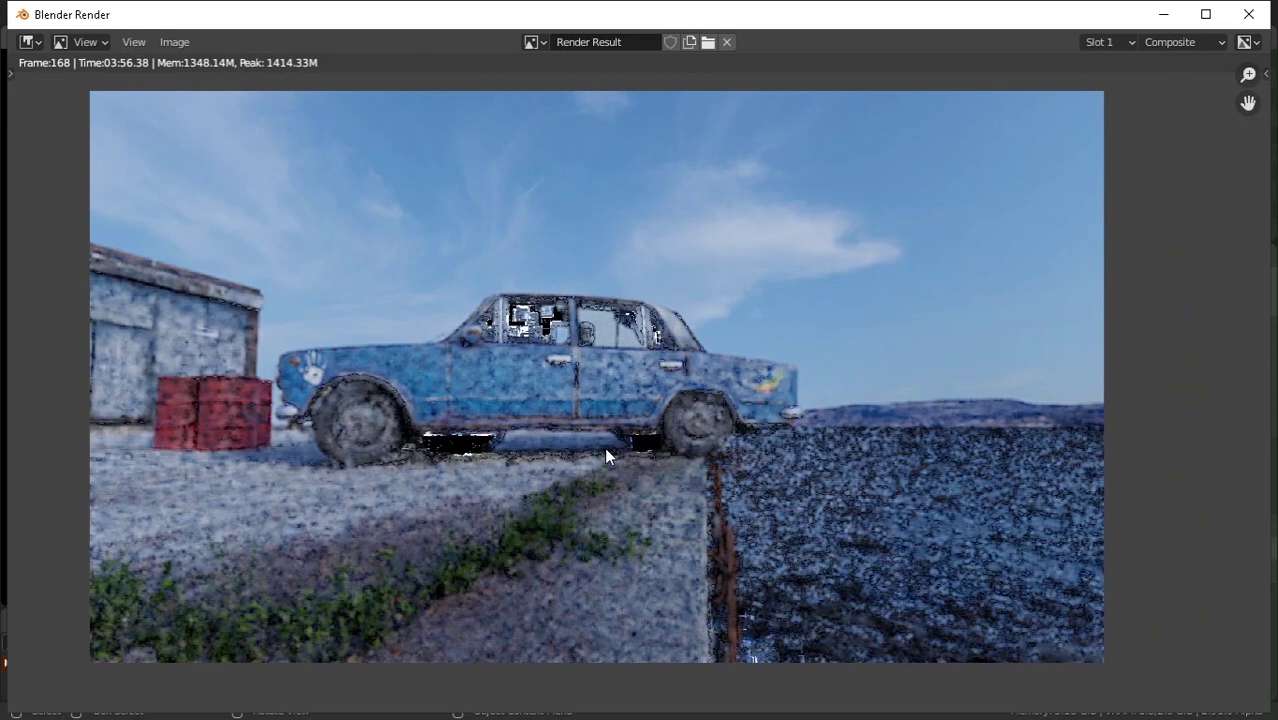
scroll(604, 447, "down", 2)
scroll(577, 451, "up", 2)
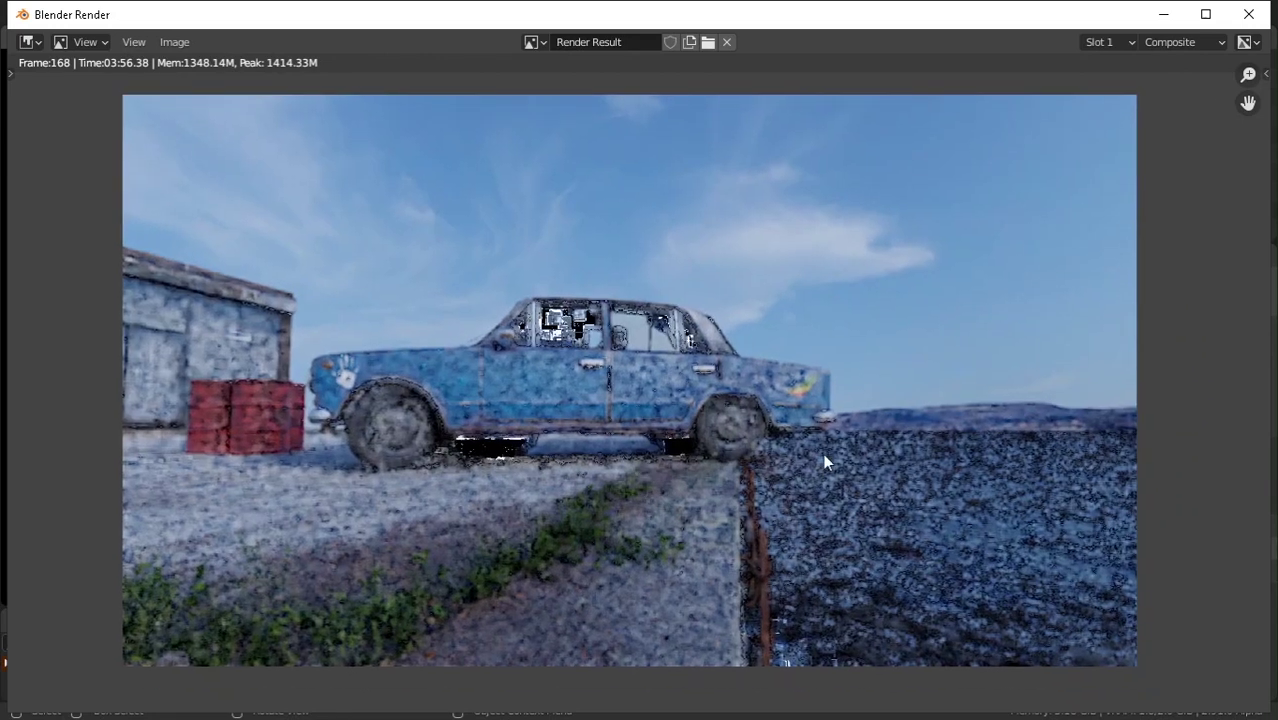
scroll(750, 519, "down", 2)
middle_click_drag(750, 519, 760, 515)
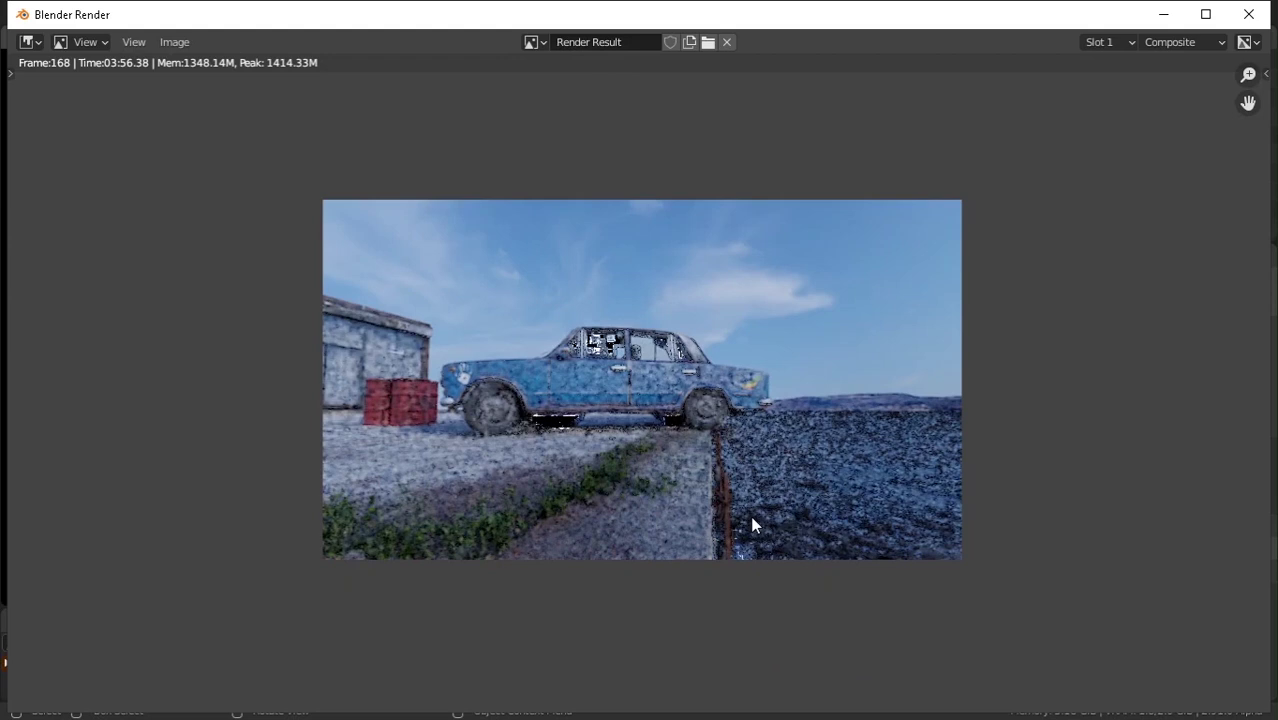
scroll(748, 512, "up", 2)
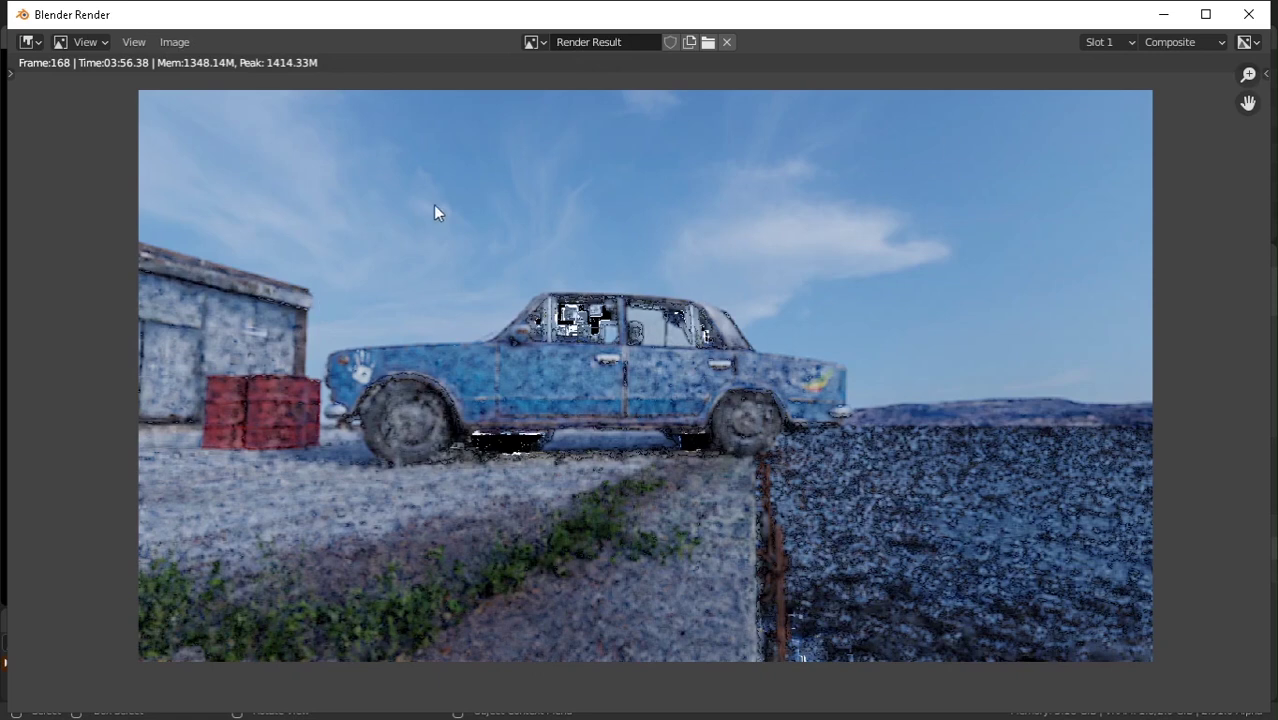
Close the render result and set the render denoiser to OptiX
left_click(1266, 12)
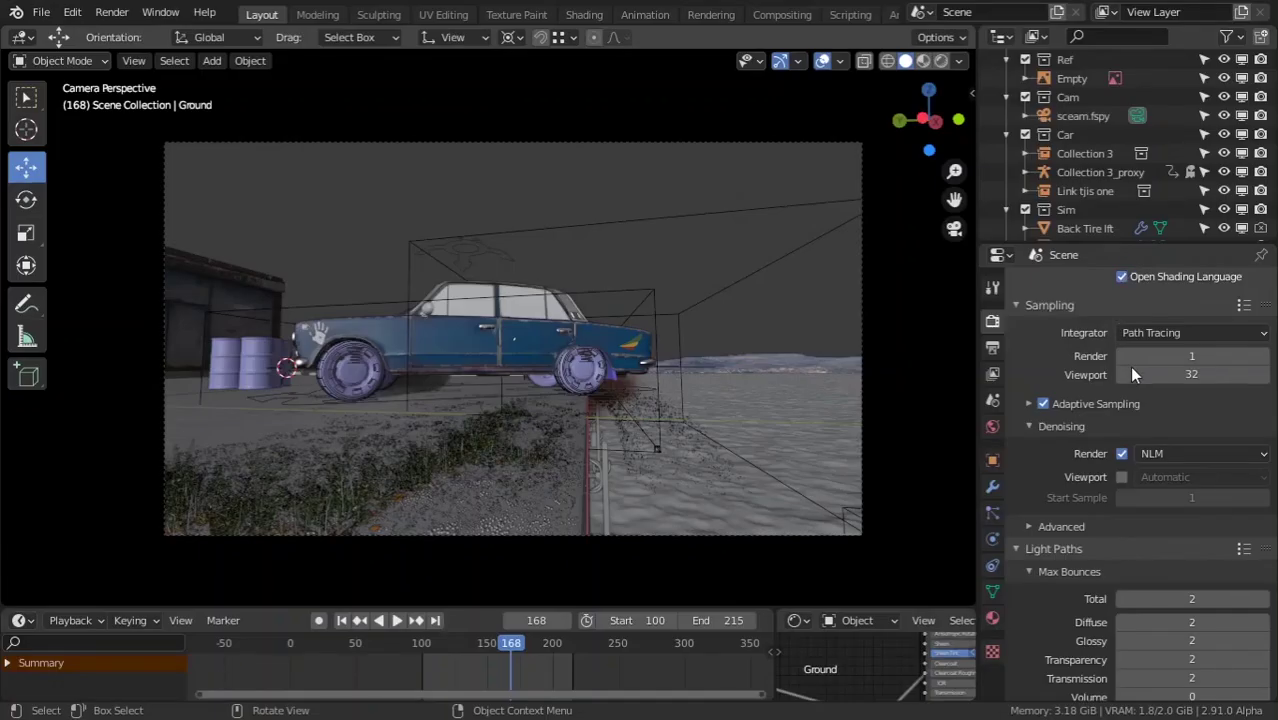
left_click(1157, 453)
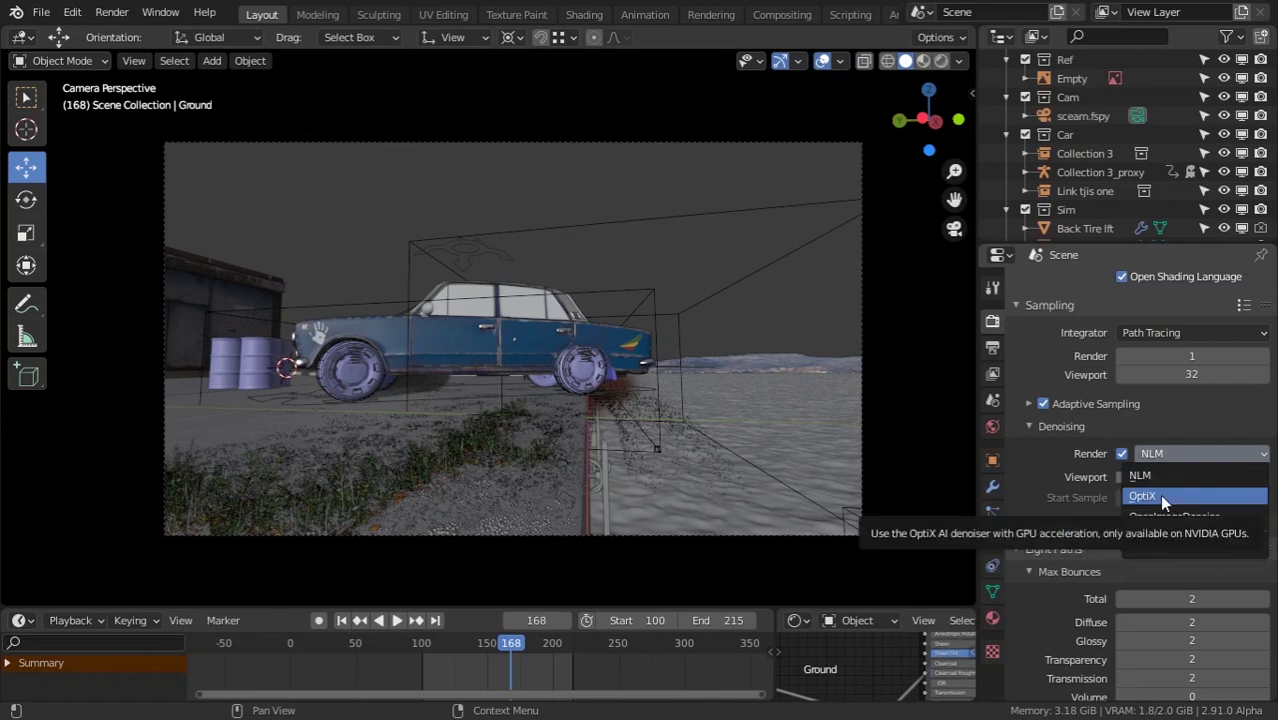
left_click(1160, 495)
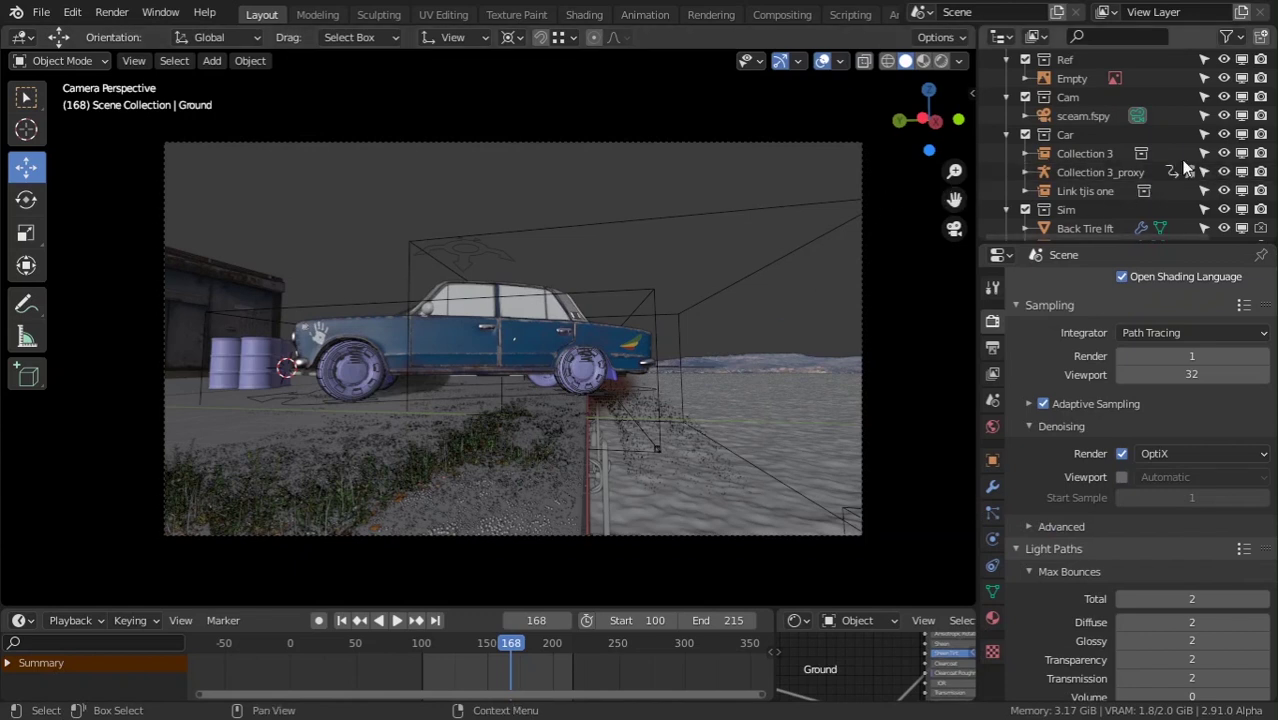
scroll(1160, 160, "down", 5)
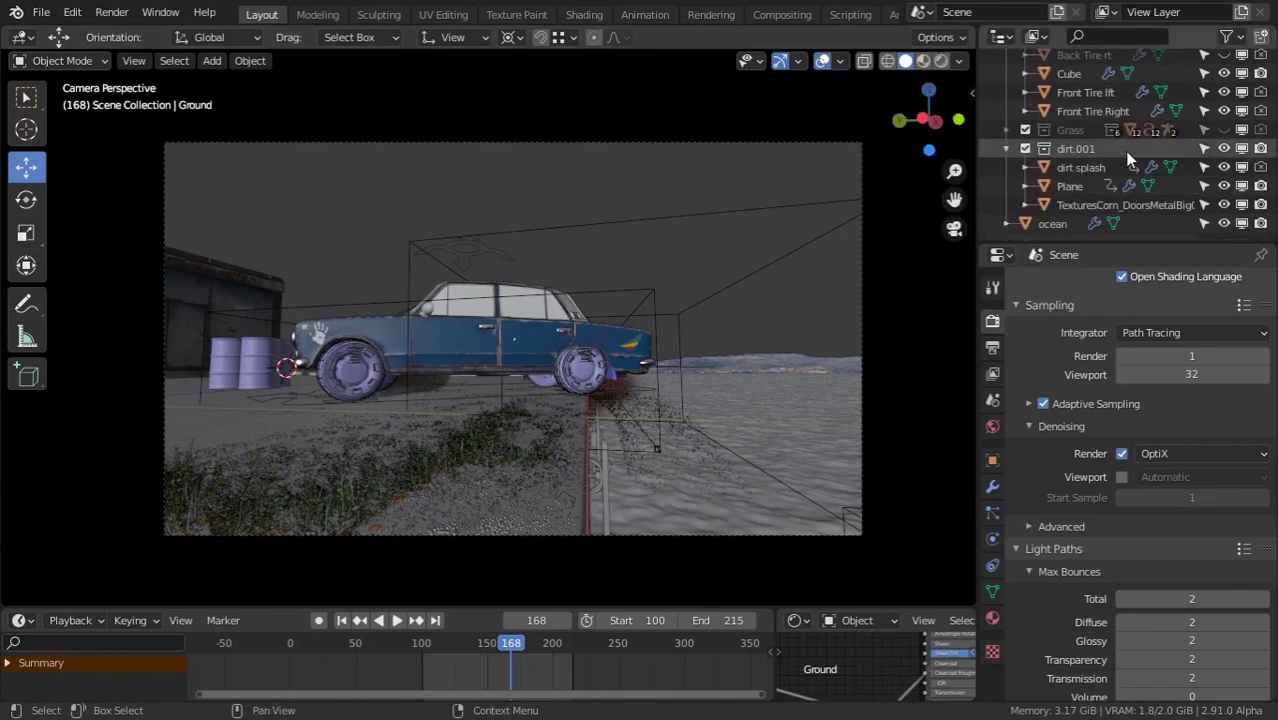
Turn off render and viewport visibility for dirt.001, leaving render samples at 1
left_click(1261, 148)
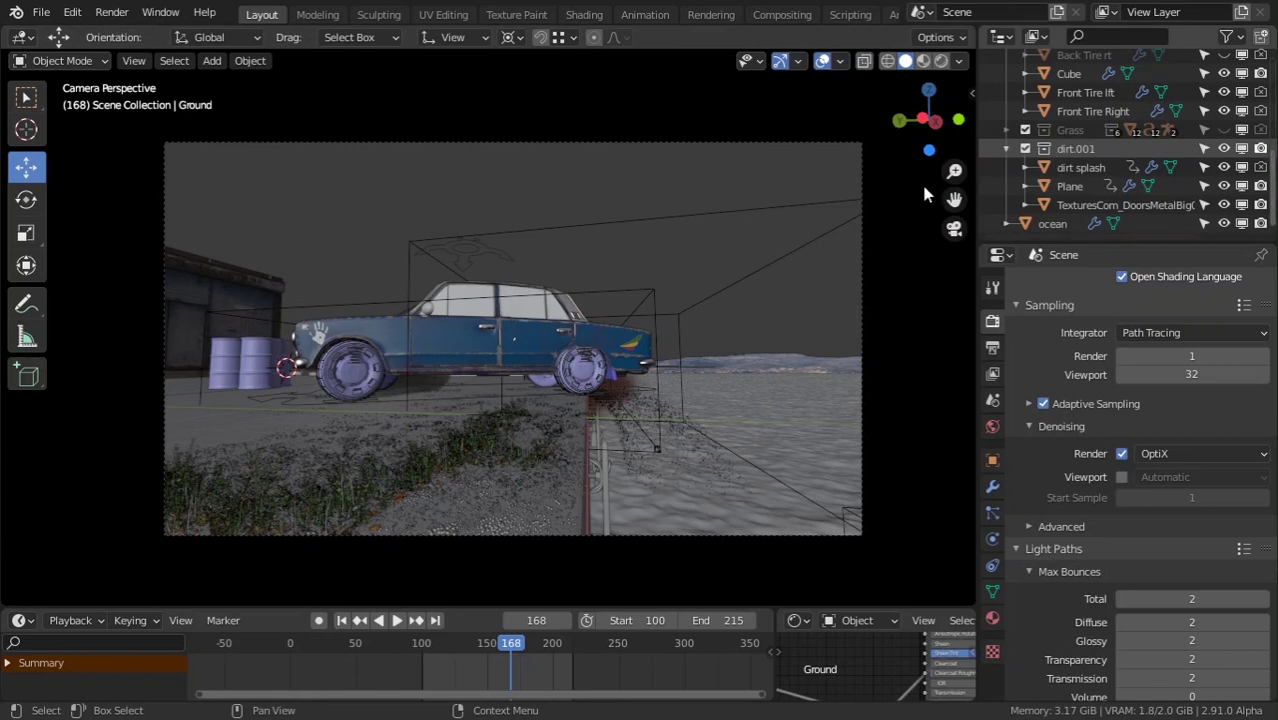
left_click(1241, 148)
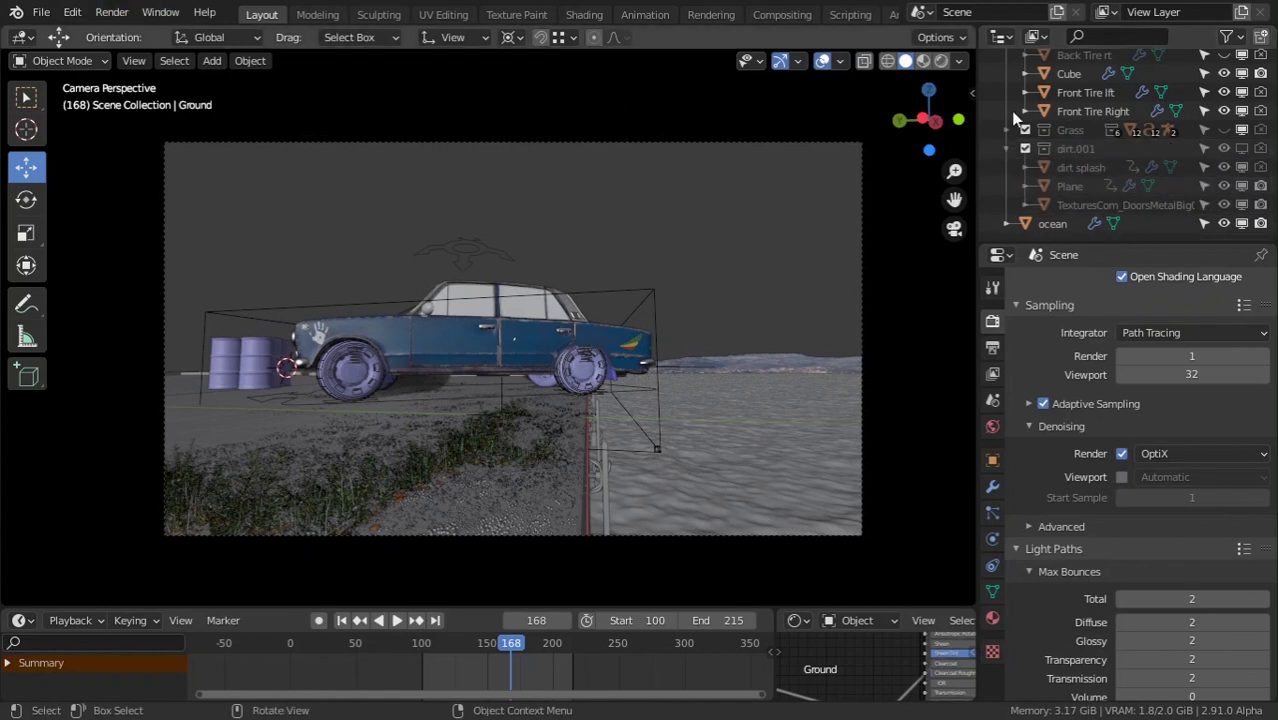
scroll(1098, 98, "up", 8)
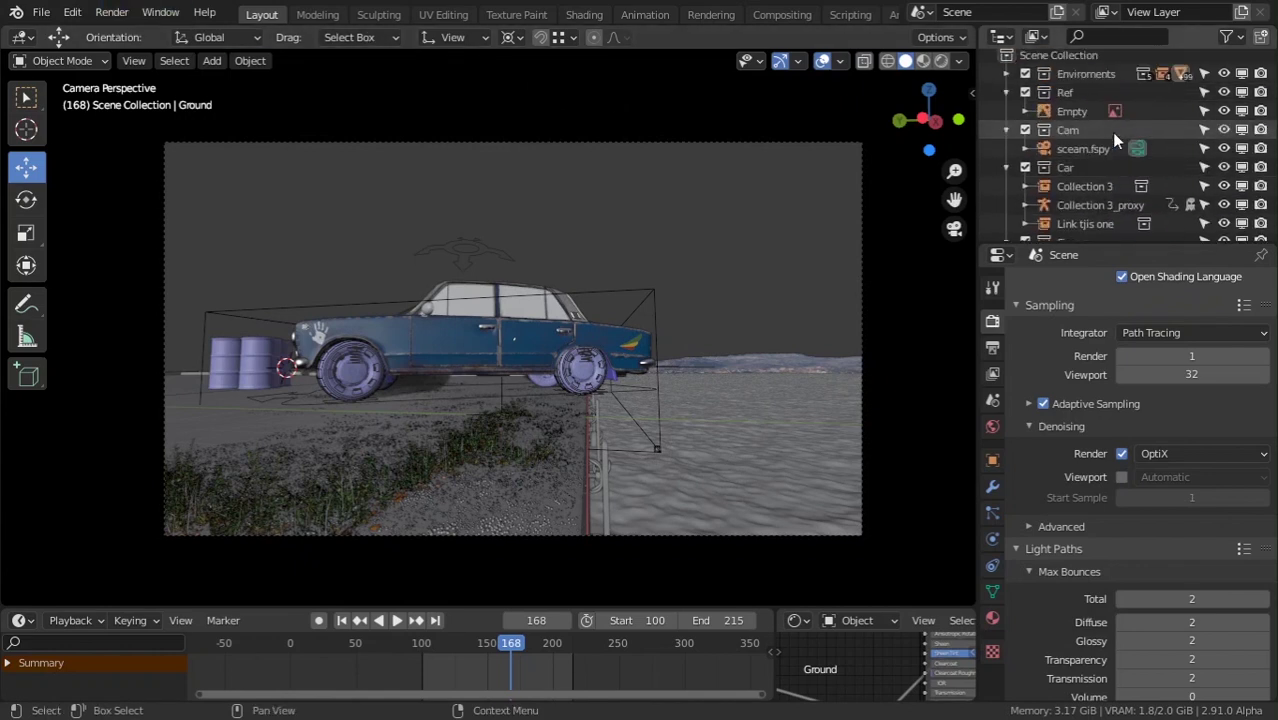
scroll(1111, 132, "up", 1)
scroll(624, 199, "down", 4)
scroll(625, 200, "up", 2)
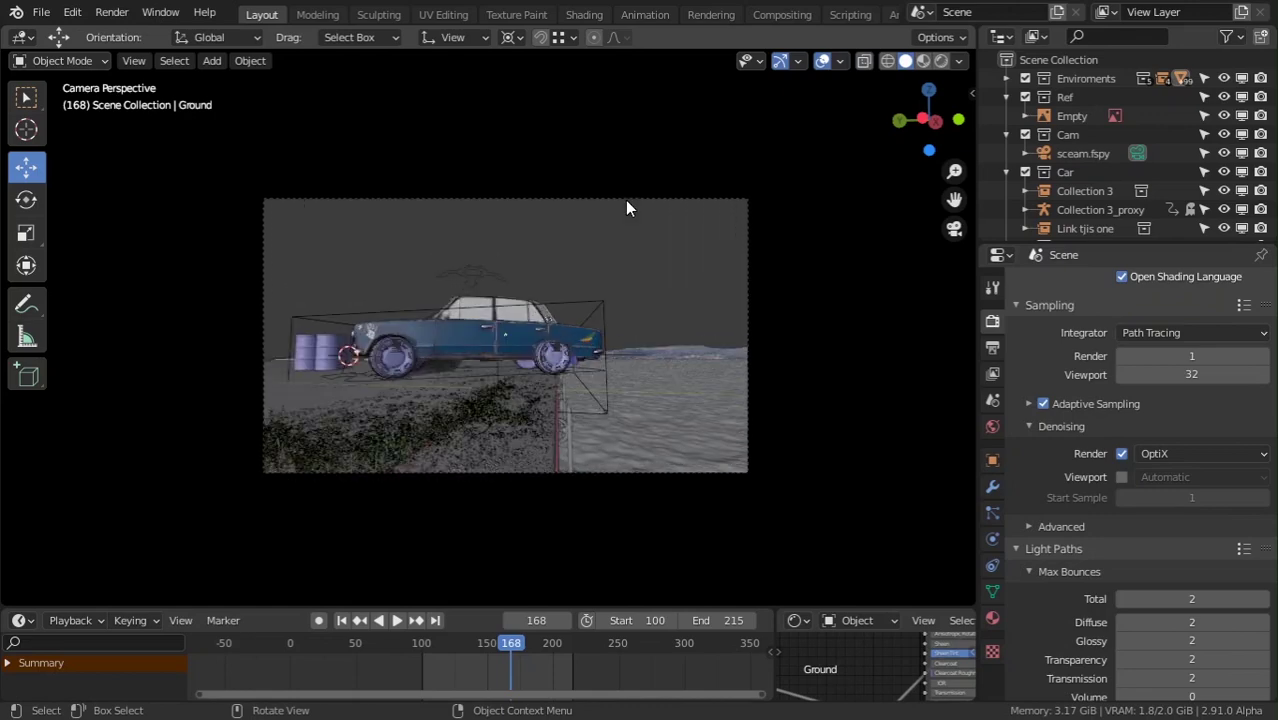
scroll(625, 200, "up", 1)
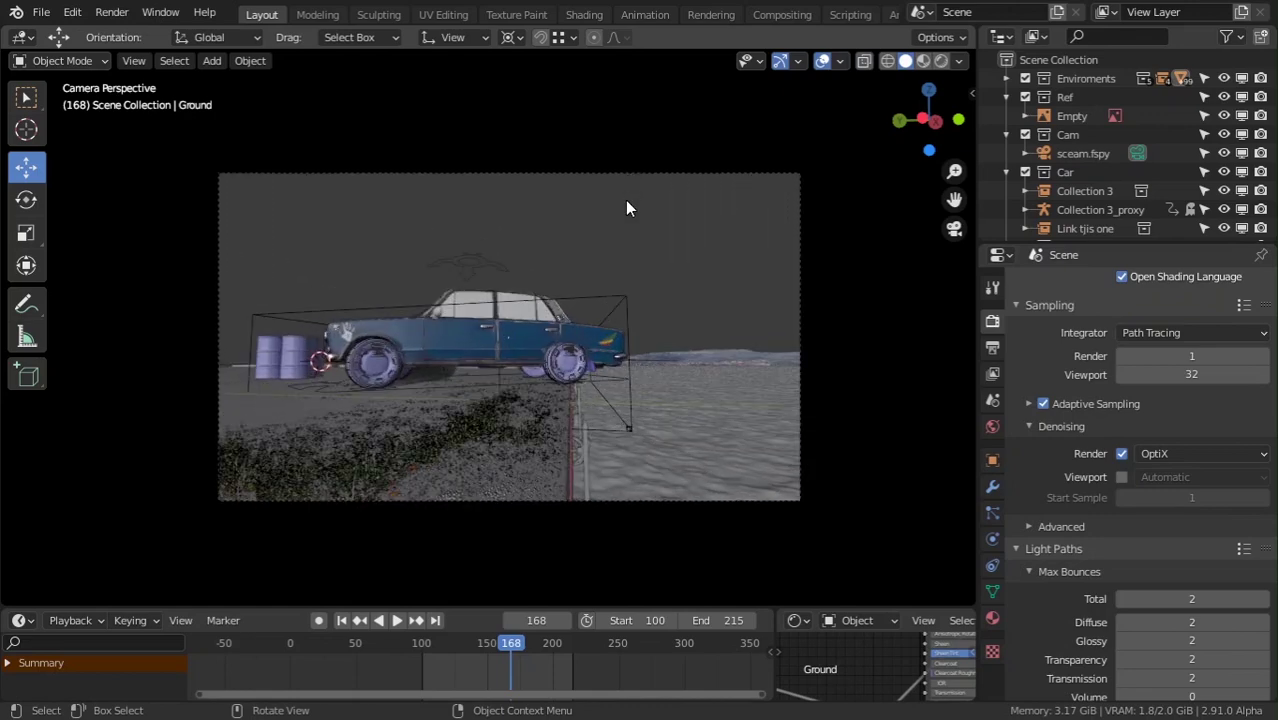
left_click(1139, 360)
key("Escape")
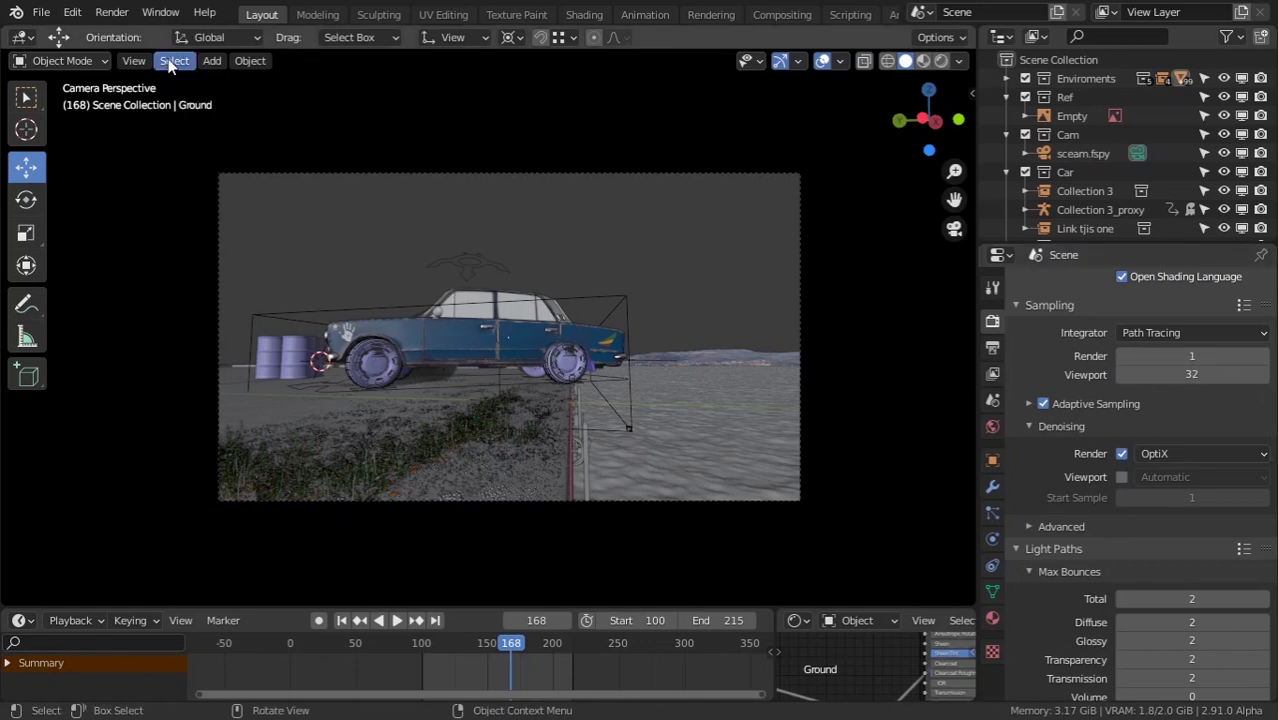
Render the current frame and zoom in on the car's doors and front wheel
left_click(111, 12)
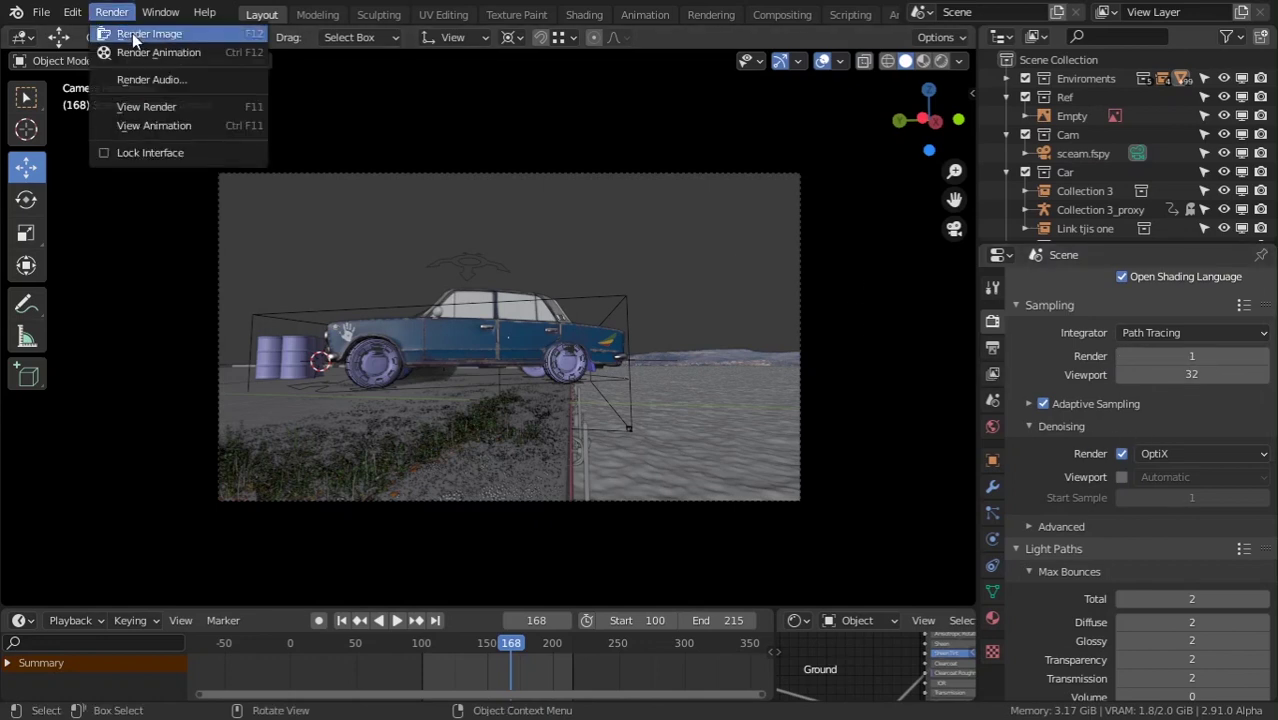
left_click(140, 34)
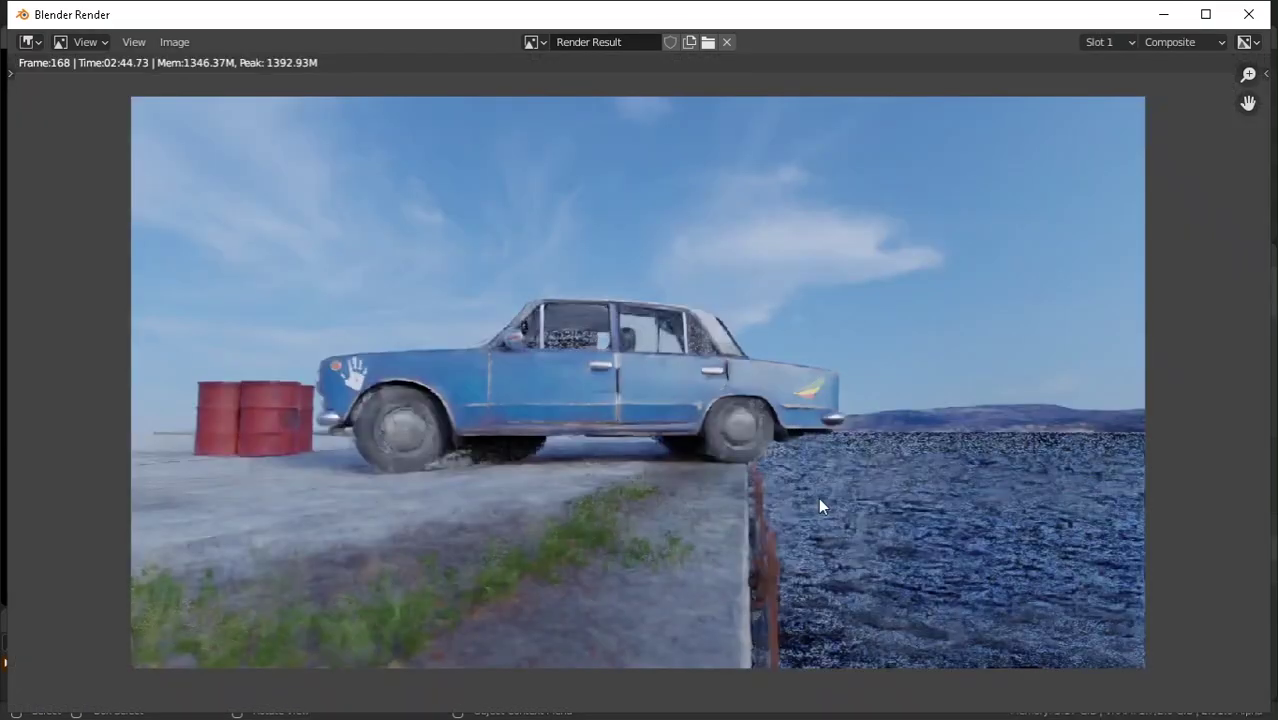
scroll(570, 462, "down", 1)
middle_click_drag(603, 480, 583, 505)
scroll(604, 439, "up", 5)
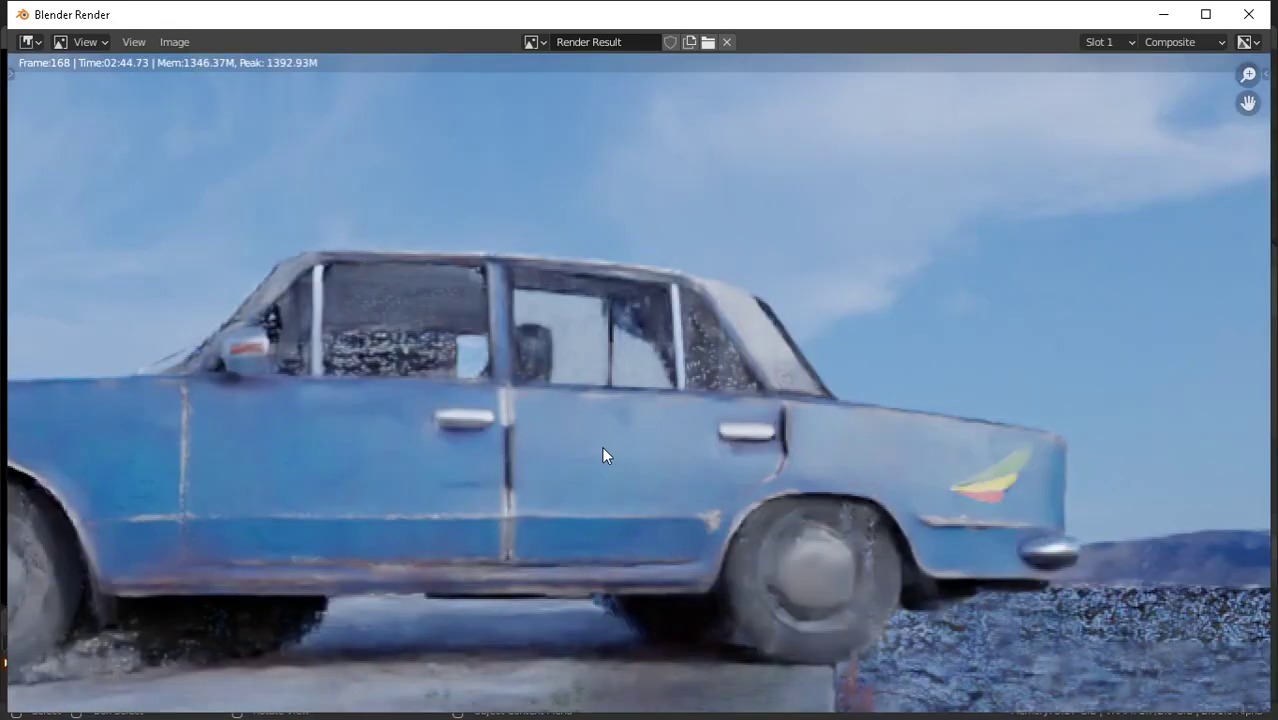
scroll(601, 446, "down", 2)
middle_click_drag(601, 447, 601, 431)
scroll(601, 431, "up", 3)
middle_click_drag(536, 485, 672, 397)
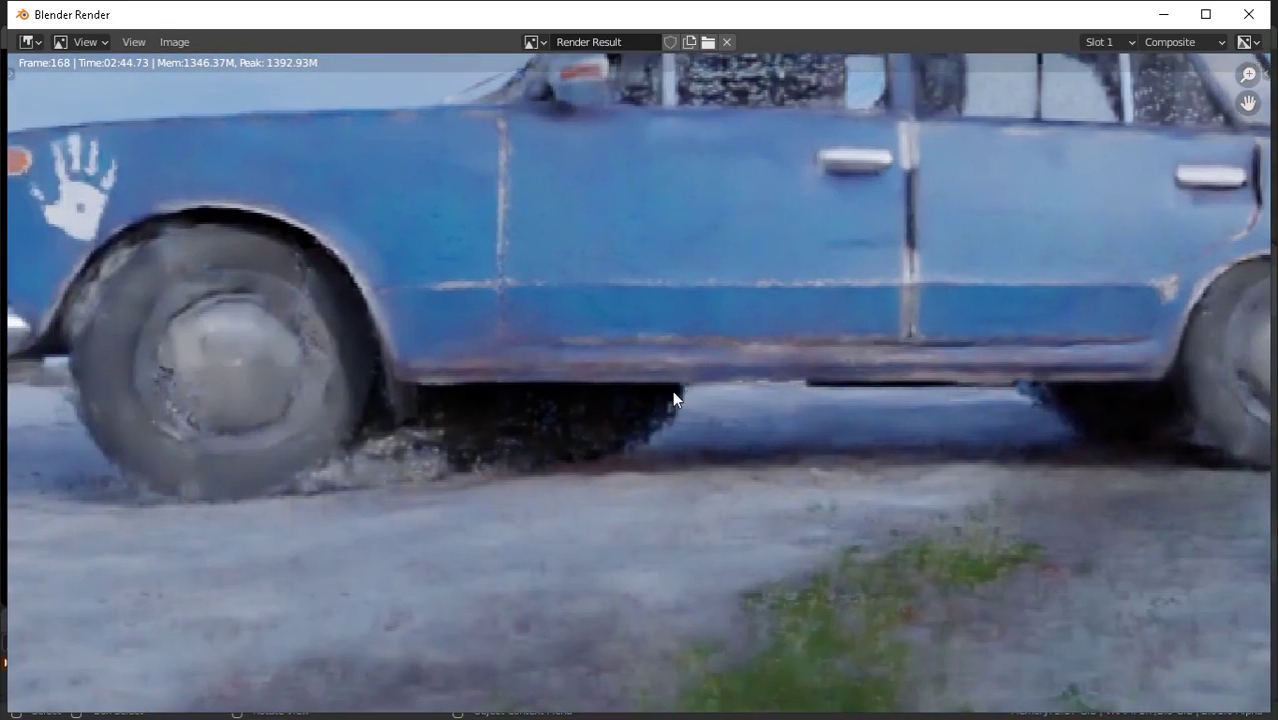
Zoom back out, recentre the whole render, and close the render window
scroll(476, 456, "down", 4)
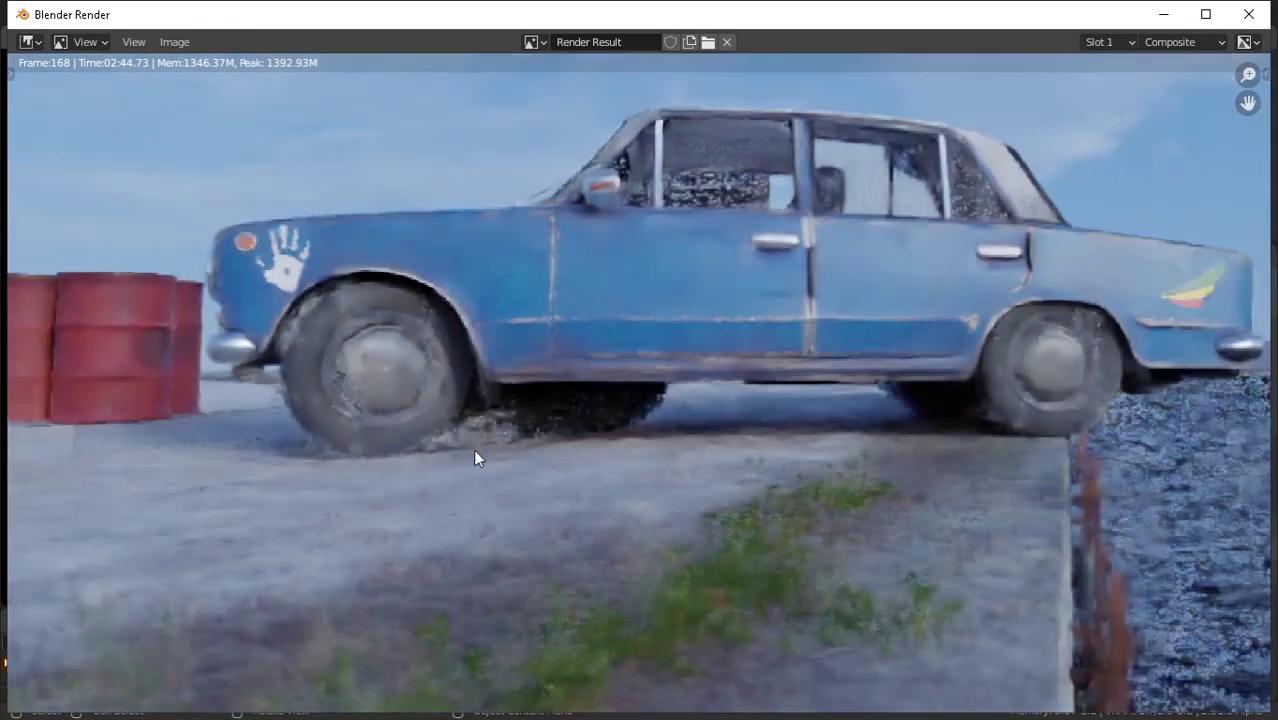
scroll(719, 462, "down", 2)
scroll(685, 486, "down", 1)
key("Home")
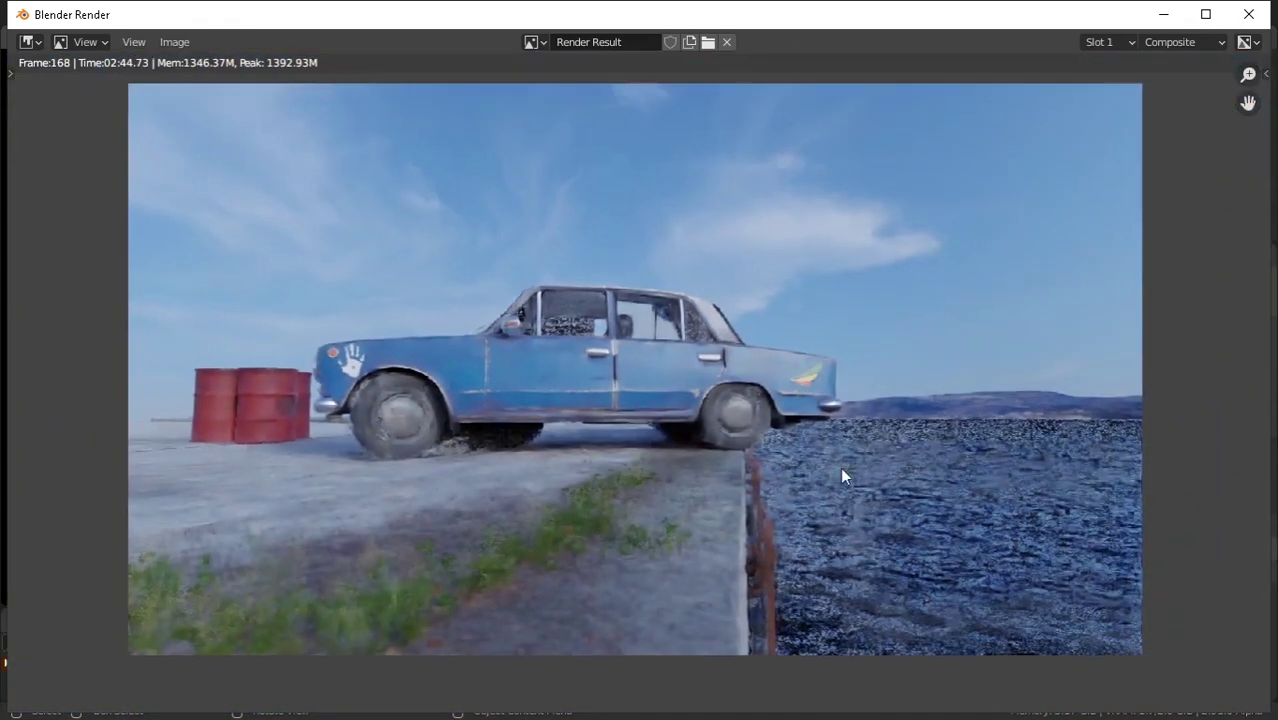
middle_click_drag(822, 443, 835, 446)
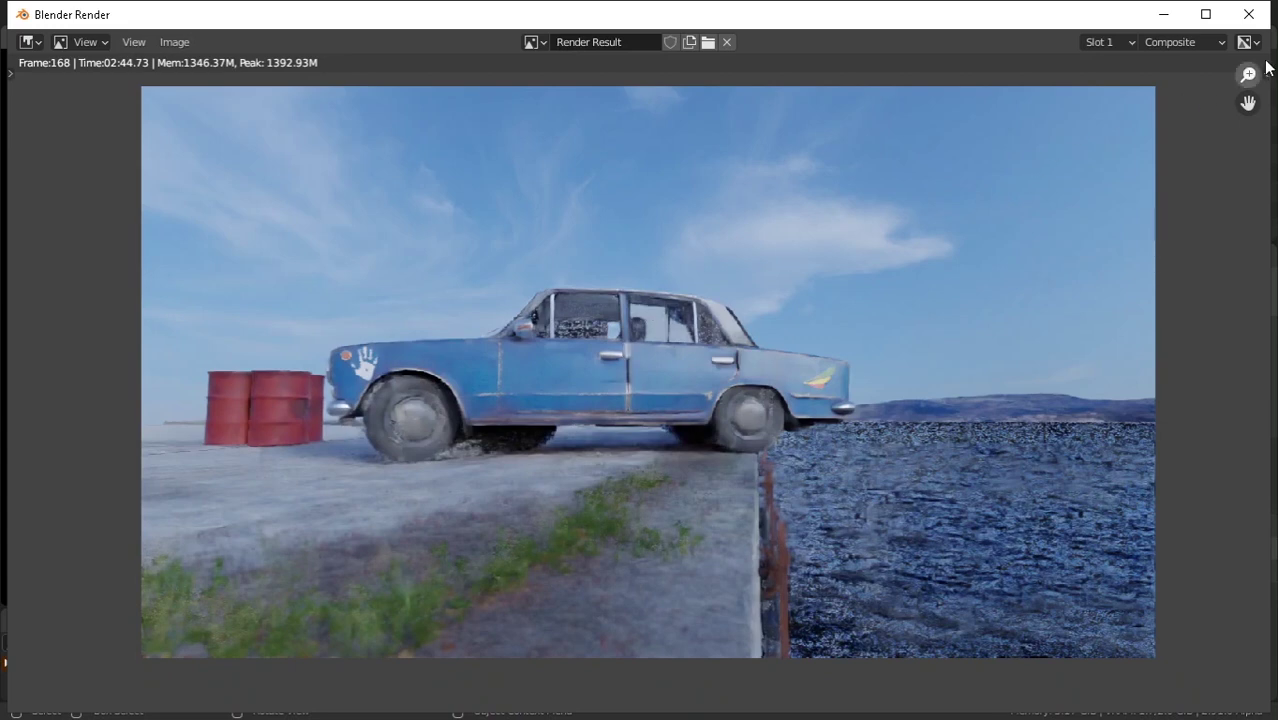
left_click(1249, 14)
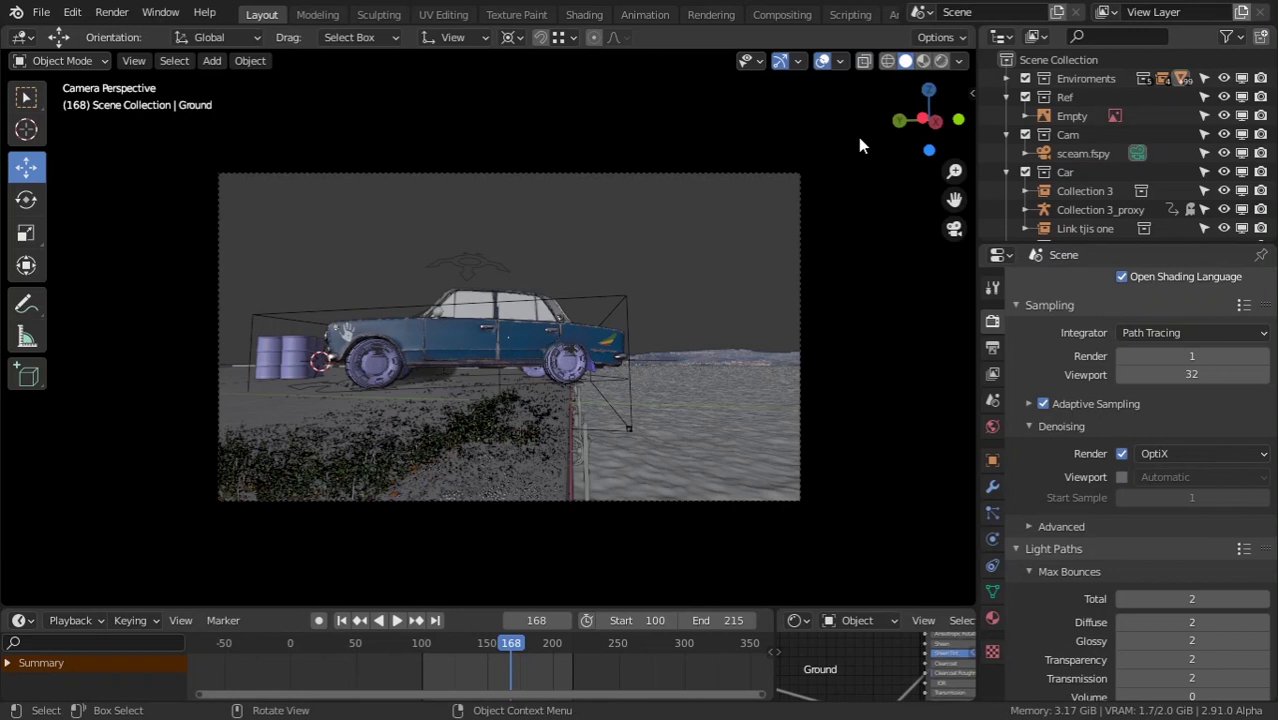
Move denoising from the final render to the viewport with OptiX, and switch to Rendered shading
left_click(1128, 478)
key("Escape")
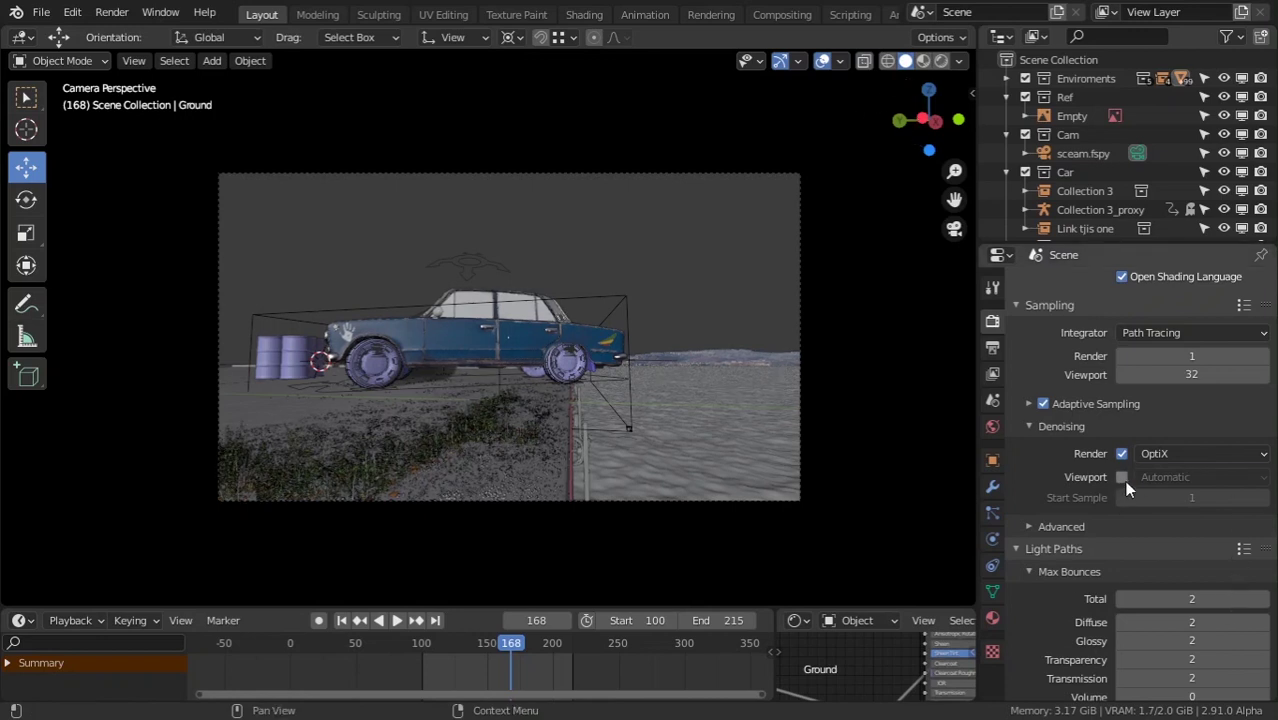
left_click(1123, 478)
left_click(1122, 454)
left_click(1166, 478)
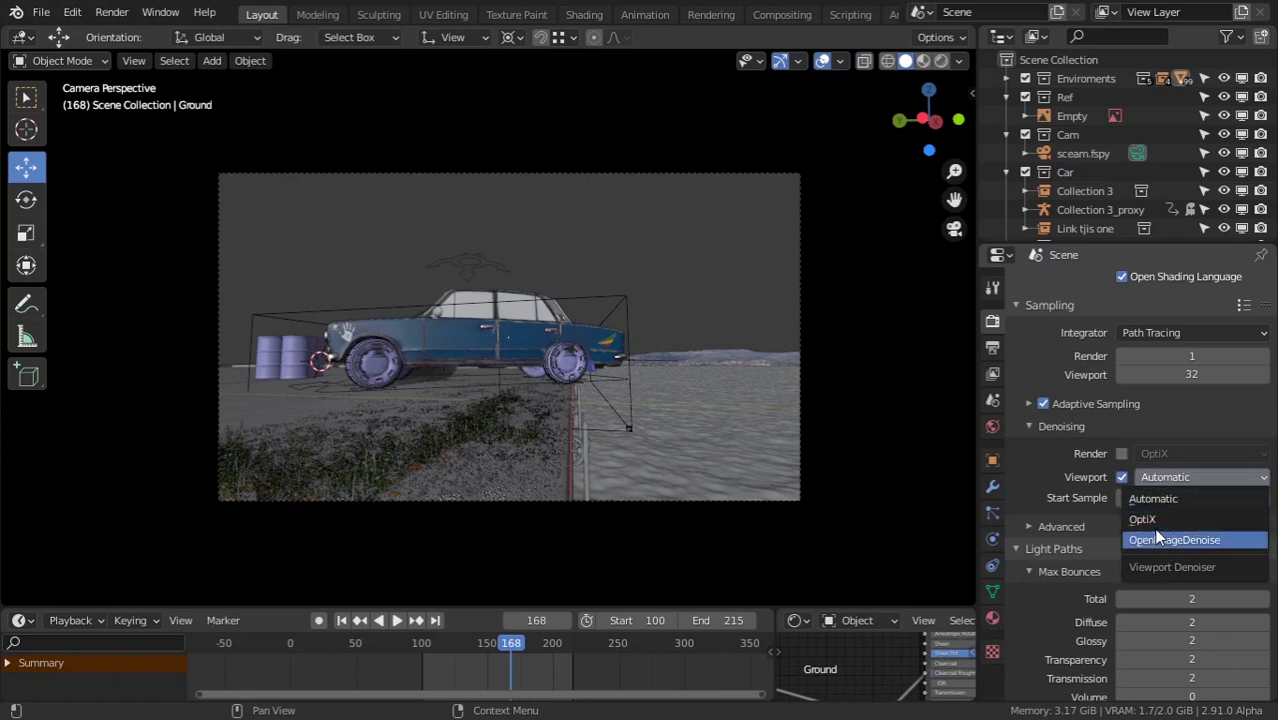
left_click(1152, 517)
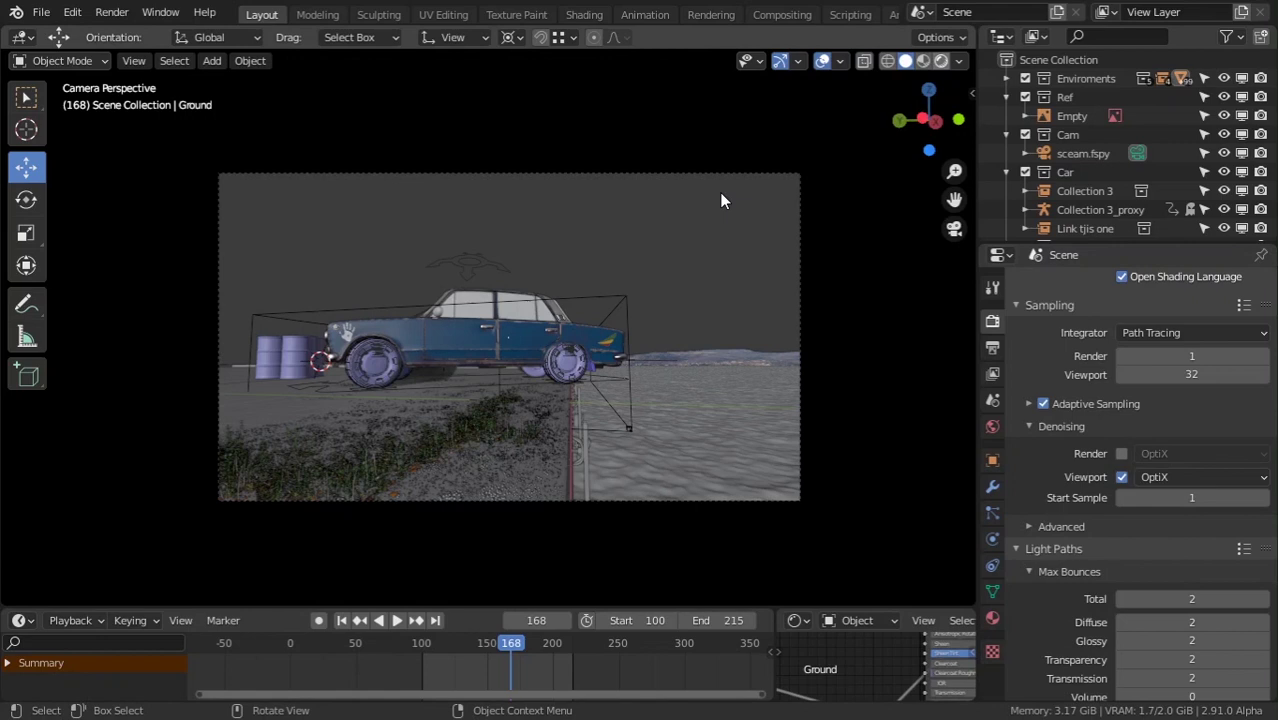
key("shift+z")
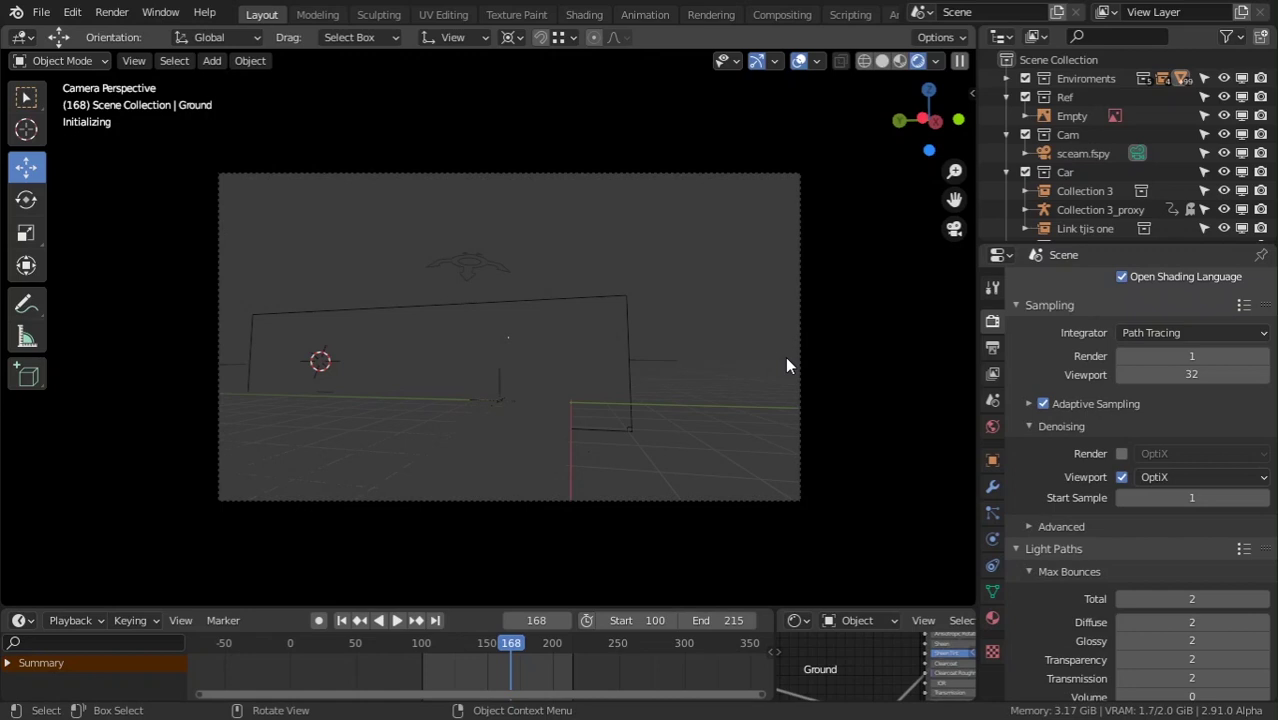
Select the Front Tire lt object and lower the viewport samples from 32 to 3
left_click(350, 370)
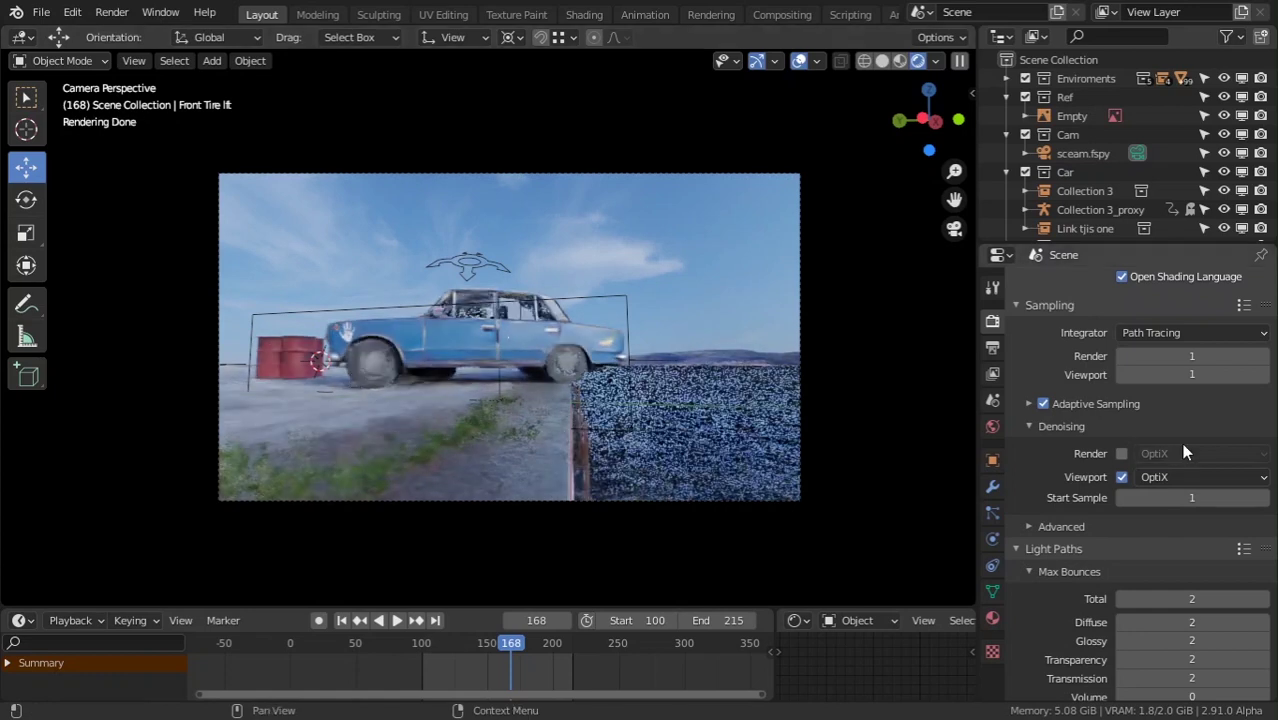
left_click(1189, 375)
type("3")
key("Return")
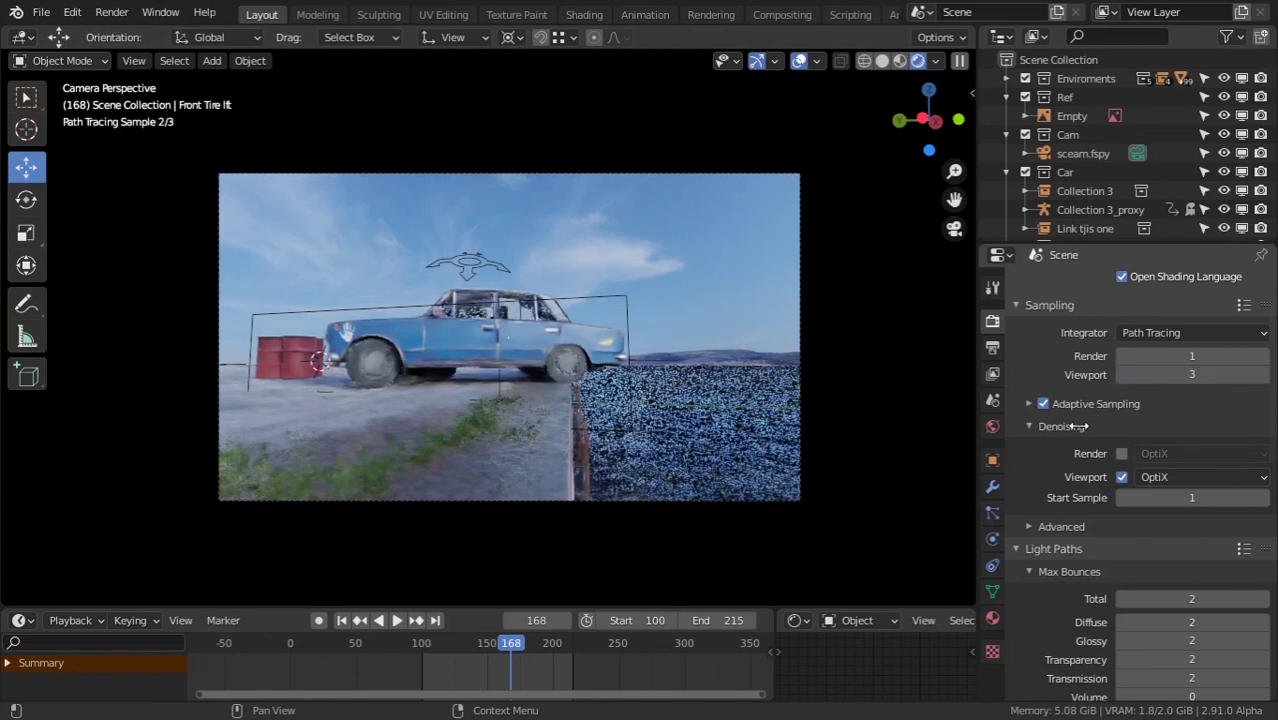